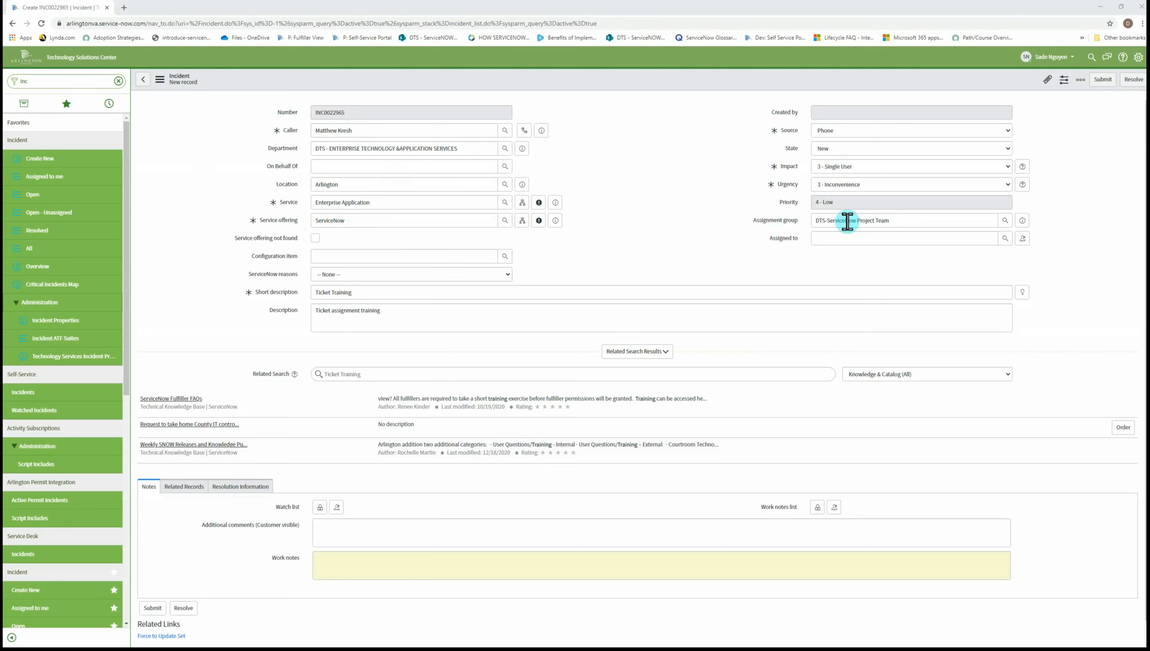
# Step: Assign the incident to the first member listed for the DTS-ServiceNow Project Team
pyautogui.moveTo(929, 221); pyautogui.dragTo(812, 221)
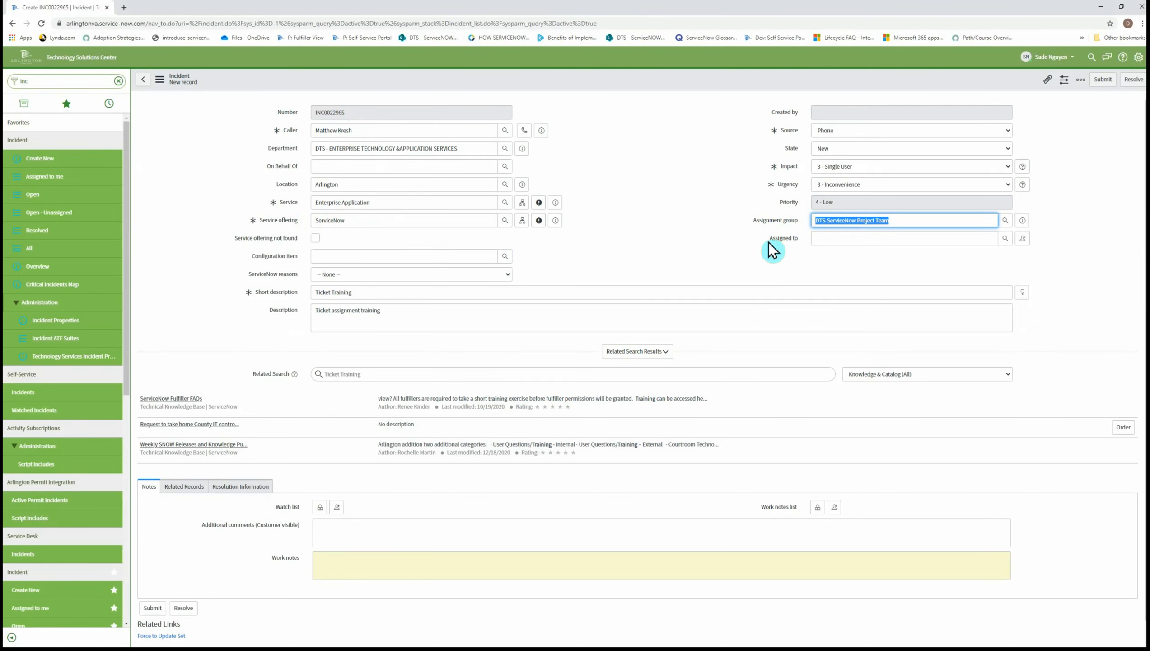
pyautogui.click(1008, 245)
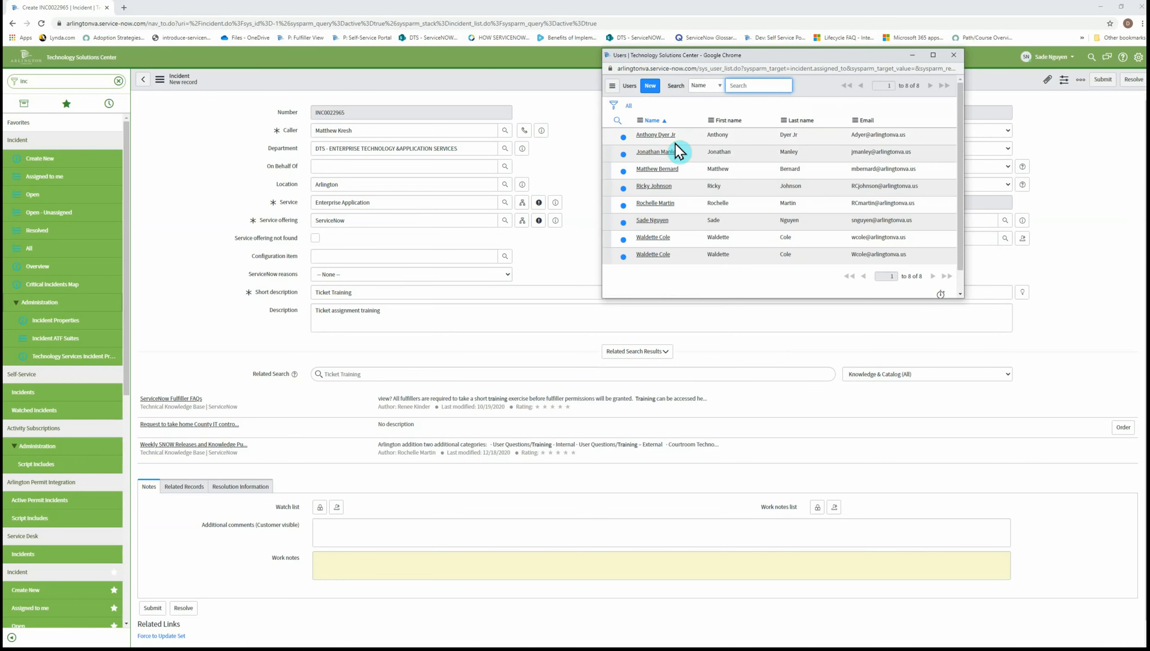
pyautogui.click(661, 136)
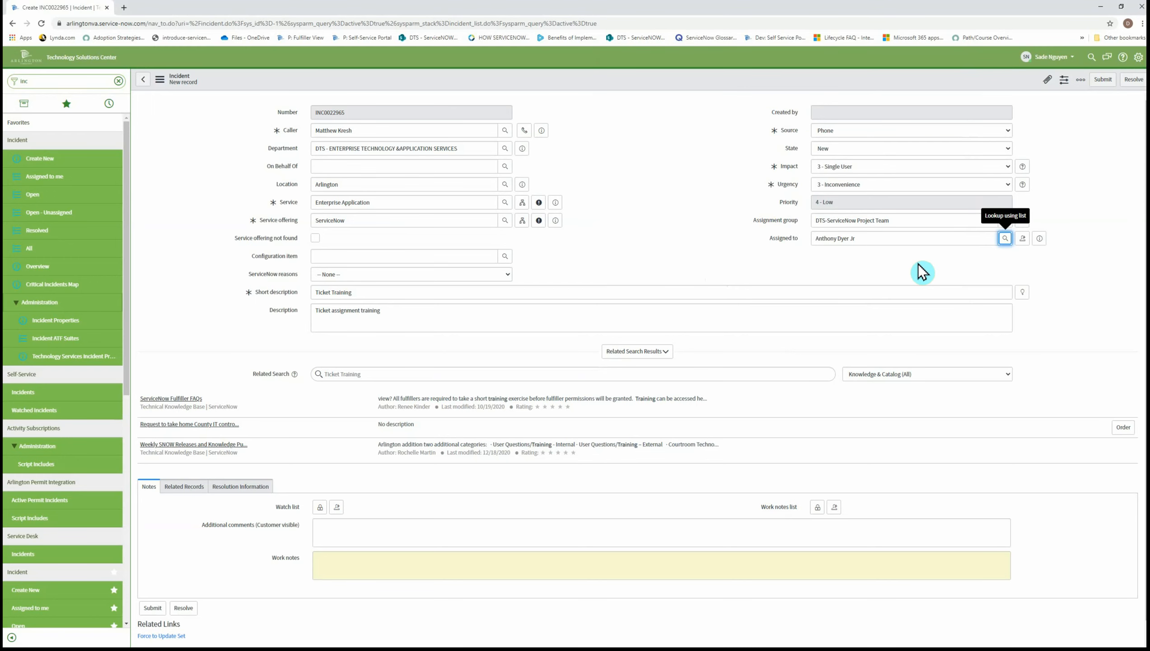
pyautogui.click(325, 557)
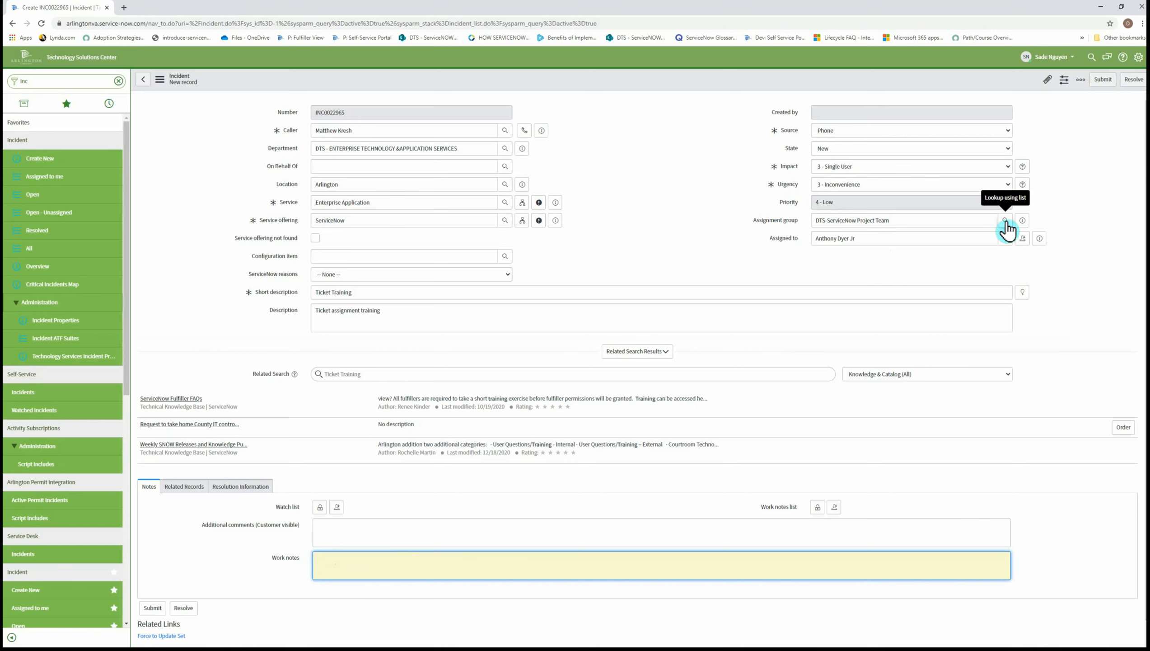
# Step: Search the groups for "dts-" and set the incident's assignment group to DTS-TSC-Help Desk
pyautogui.click(1005, 222)
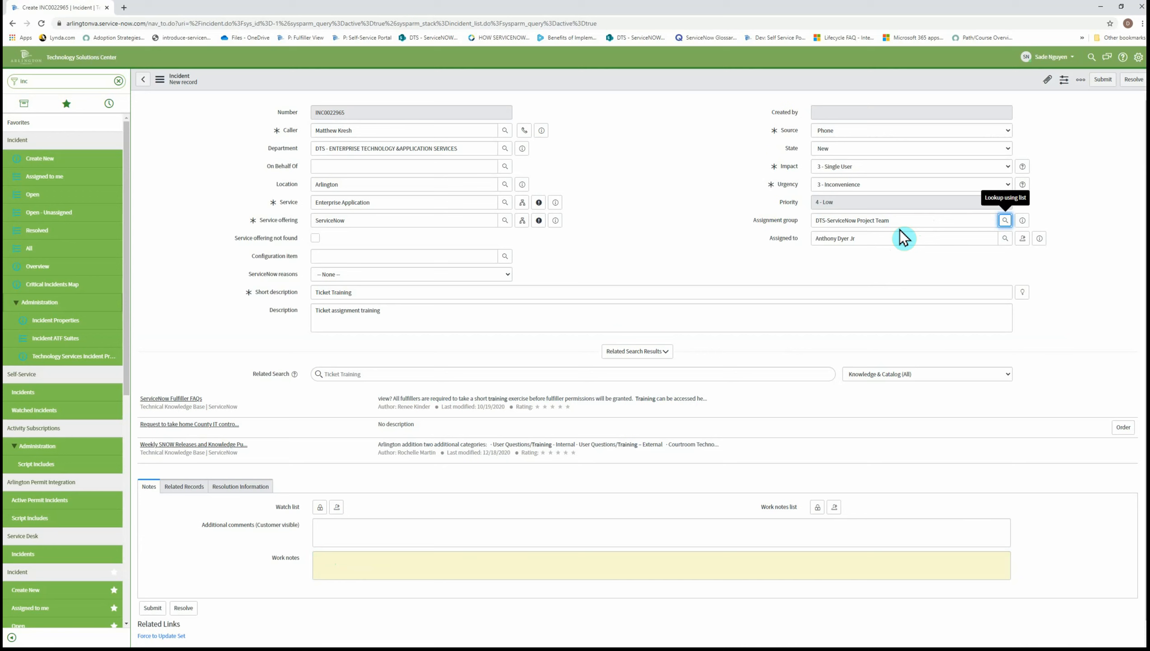
pyautogui.click(1060, 264)
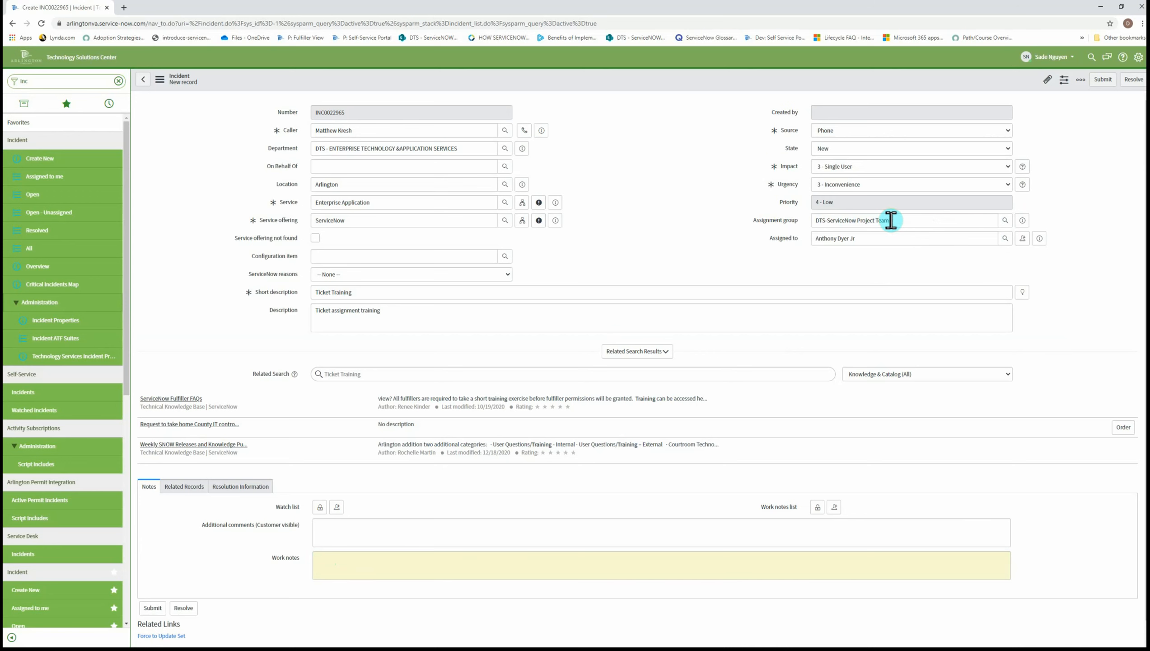
pyautogui.click(1003, 221)
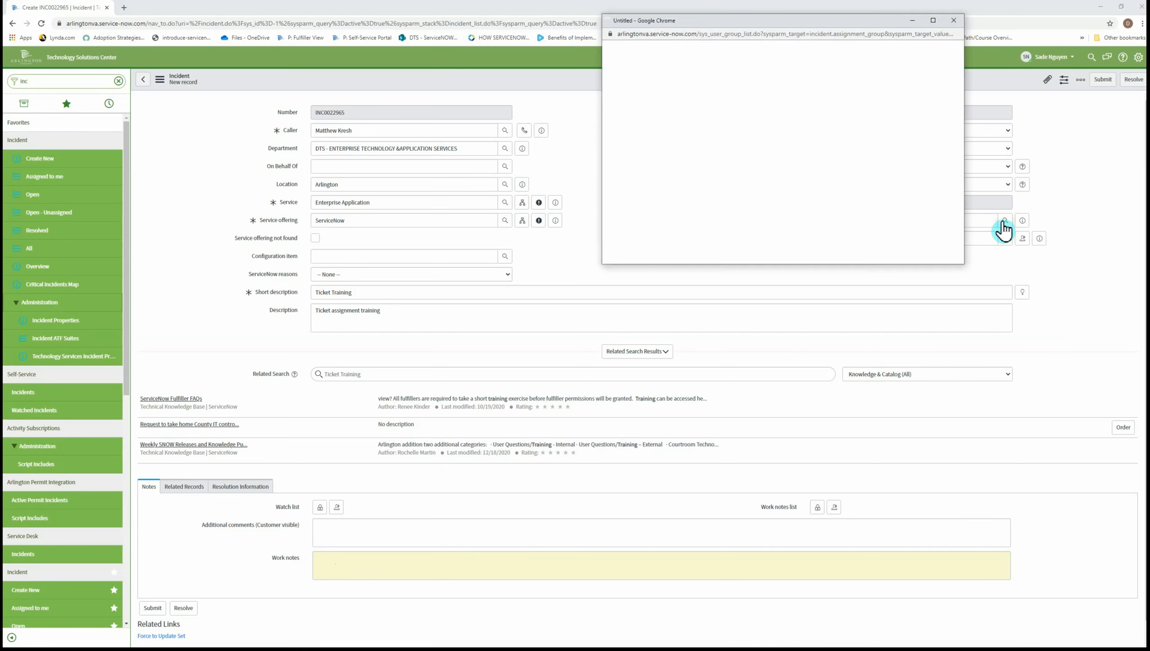
pyautogui.write('dts-')
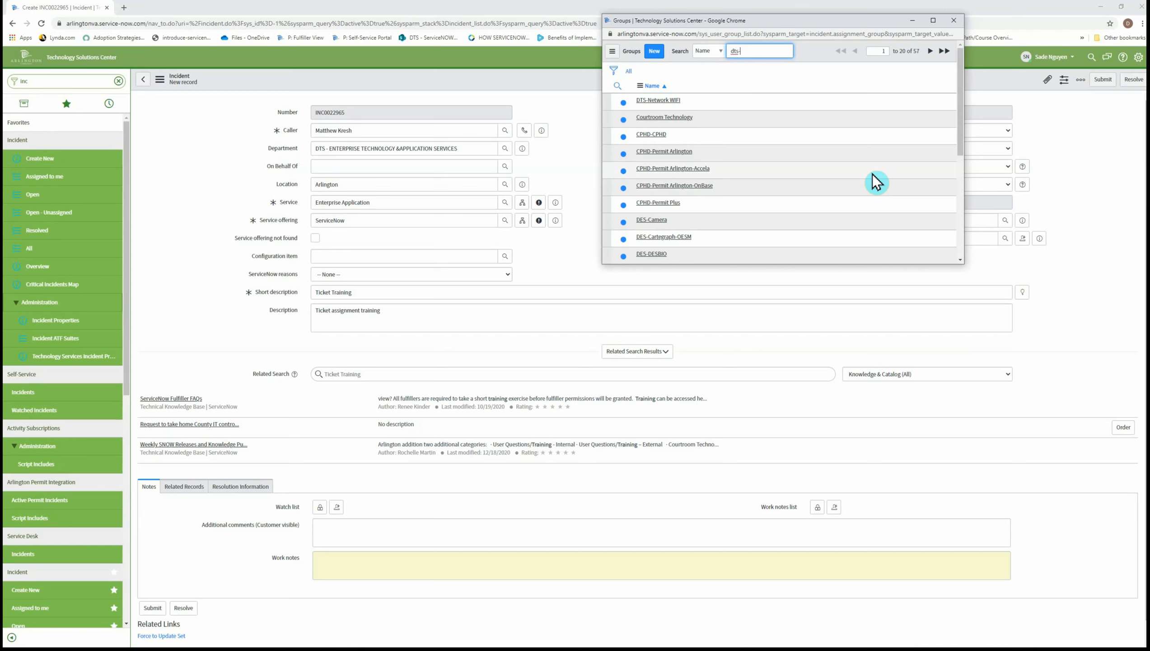
pyautogui.press('Return')
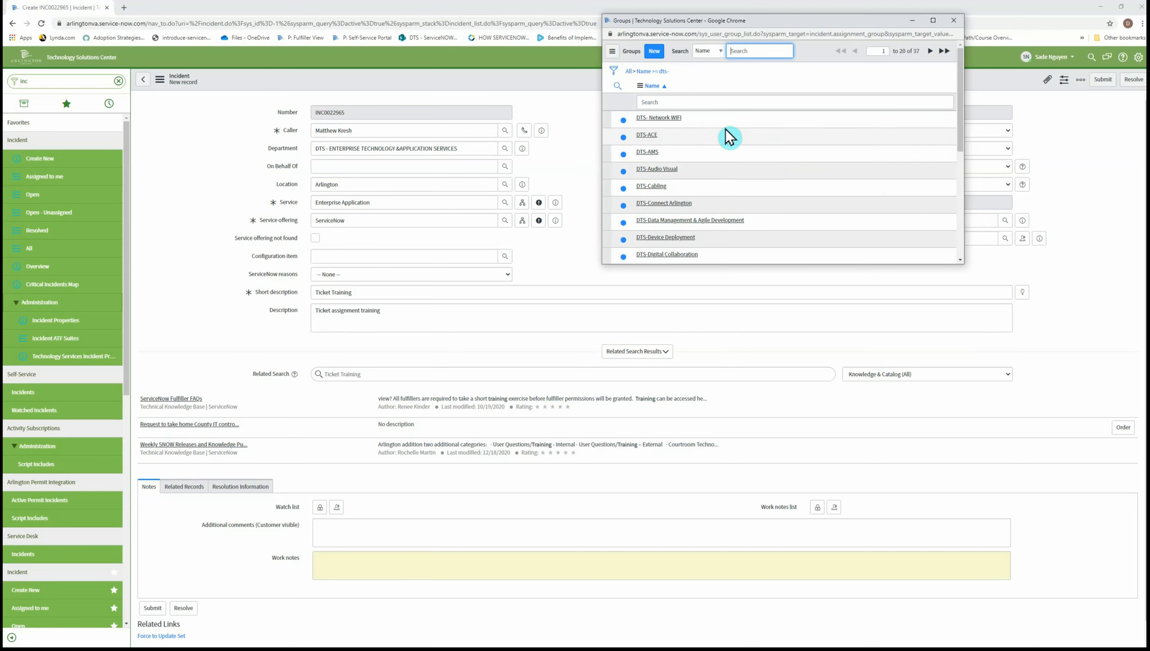
pyautogui.scroll(-8, 729, 182)
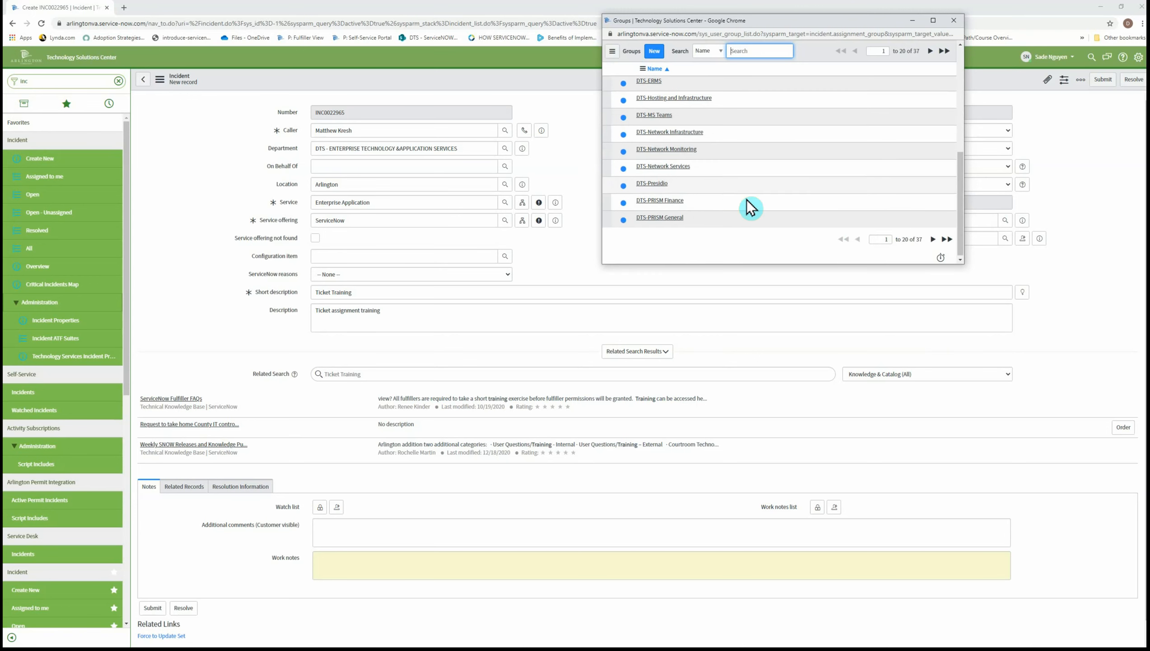
pyautogui.click(938, 246)
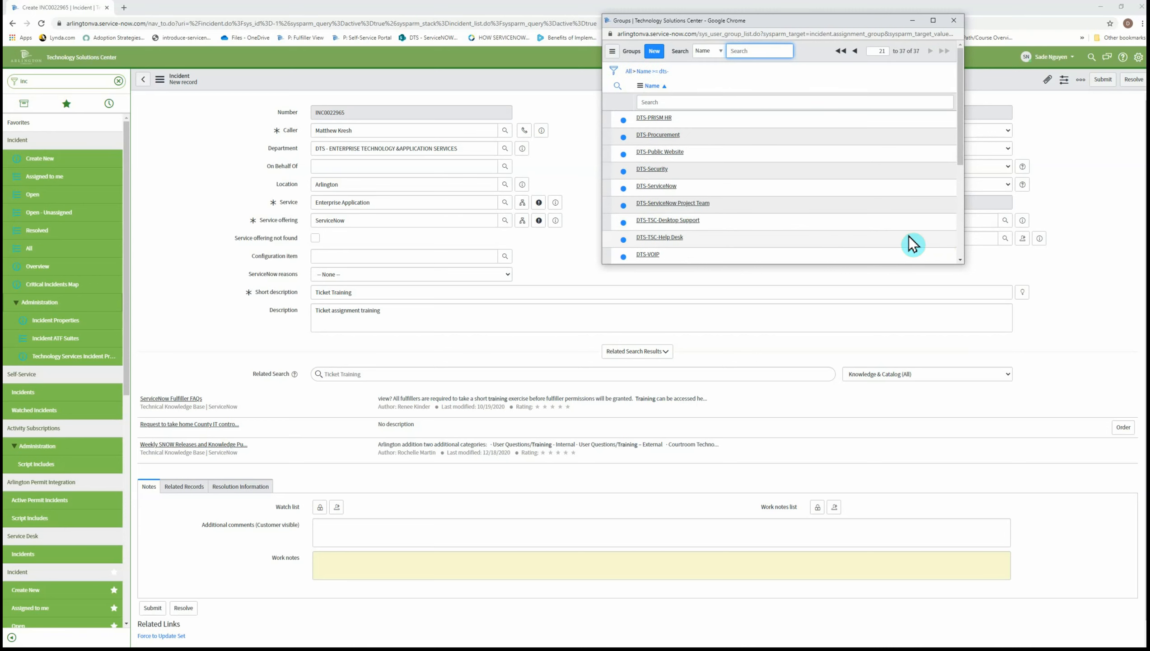
pyautogui.click(669, 237)
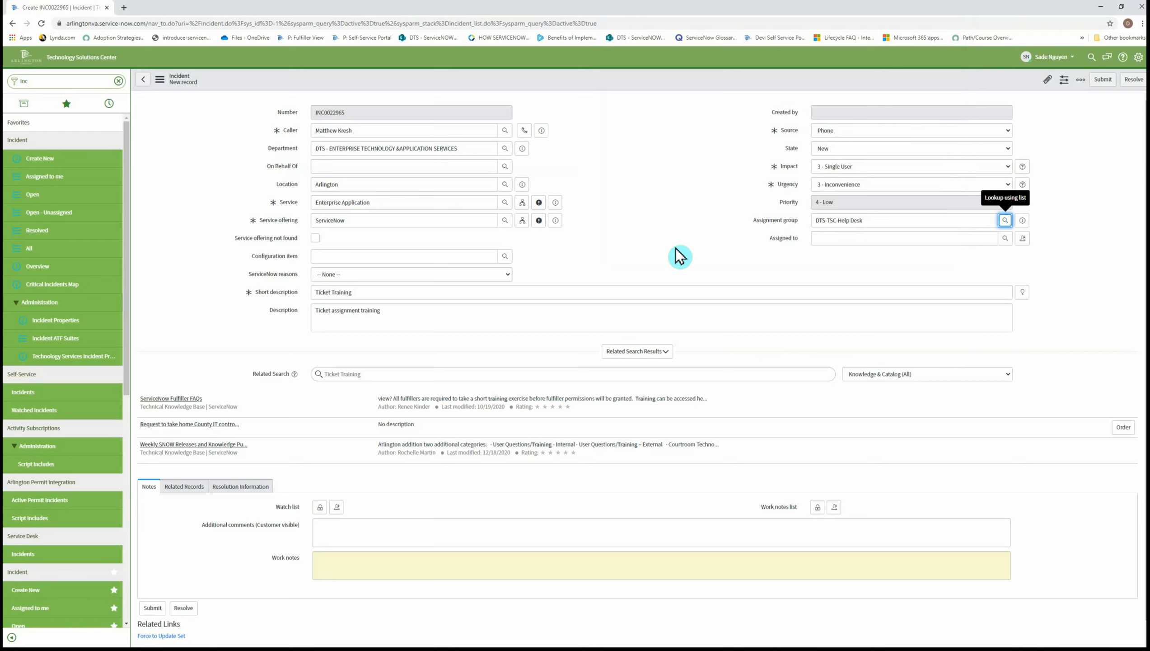
# Step: Review the available impact and urgency options for the new incident without changing them
pyautogui.click(1007, 168)
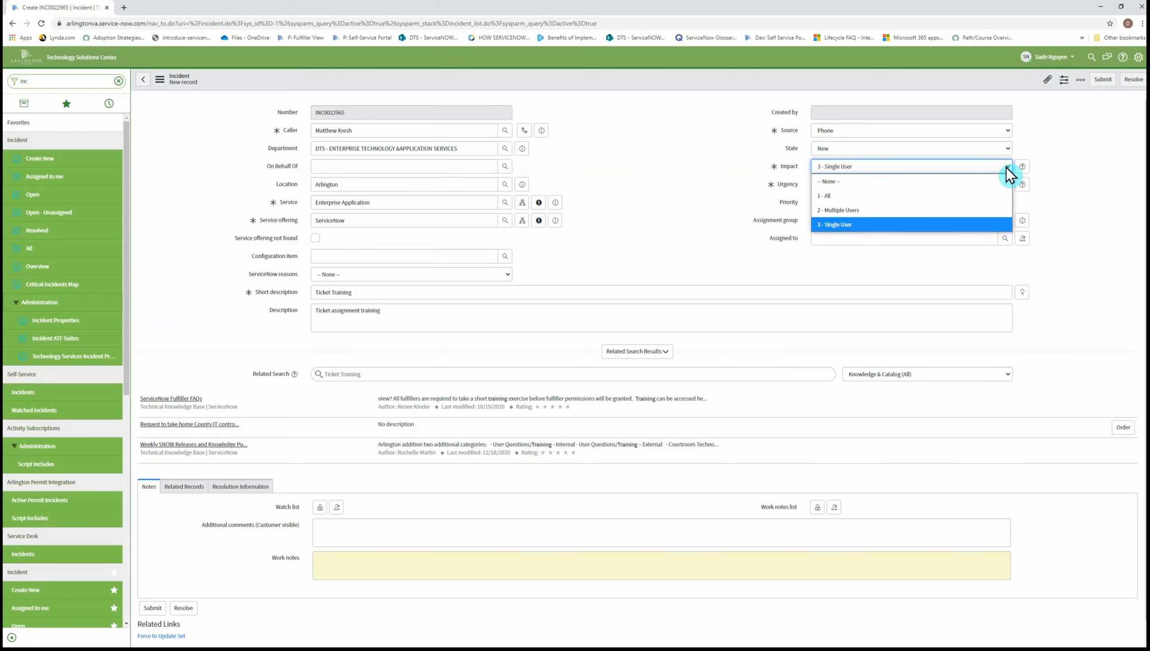
pyautogui.click(1006, 167)
pyautogui.click(1007, 185)
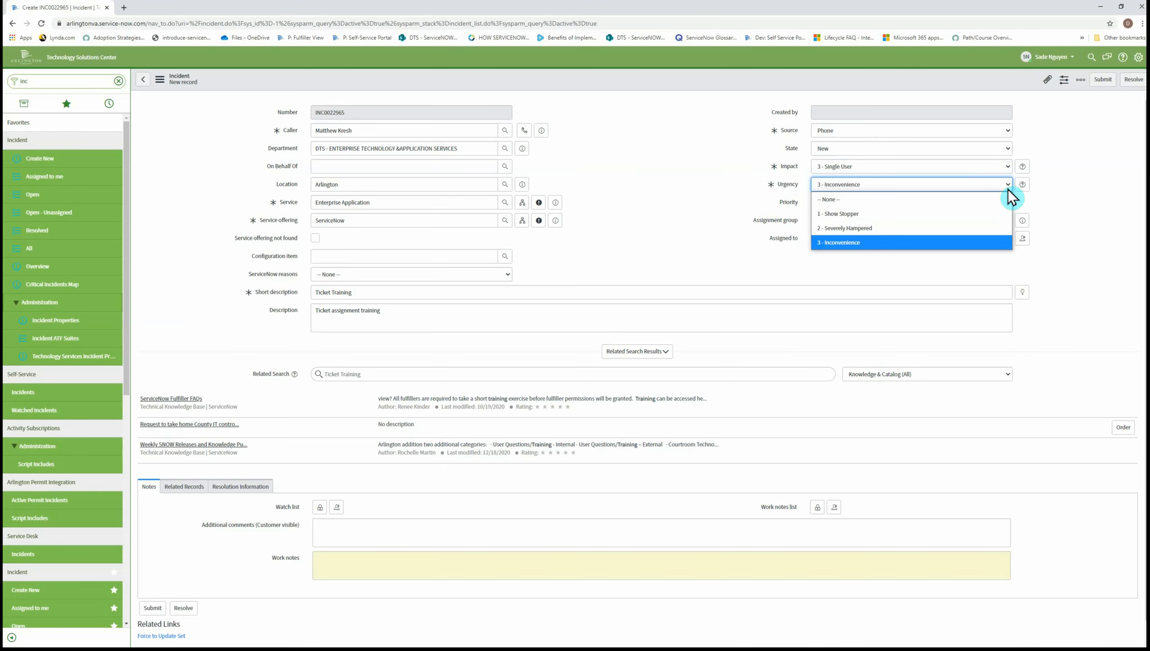
pyautogui.click(1008, 186)
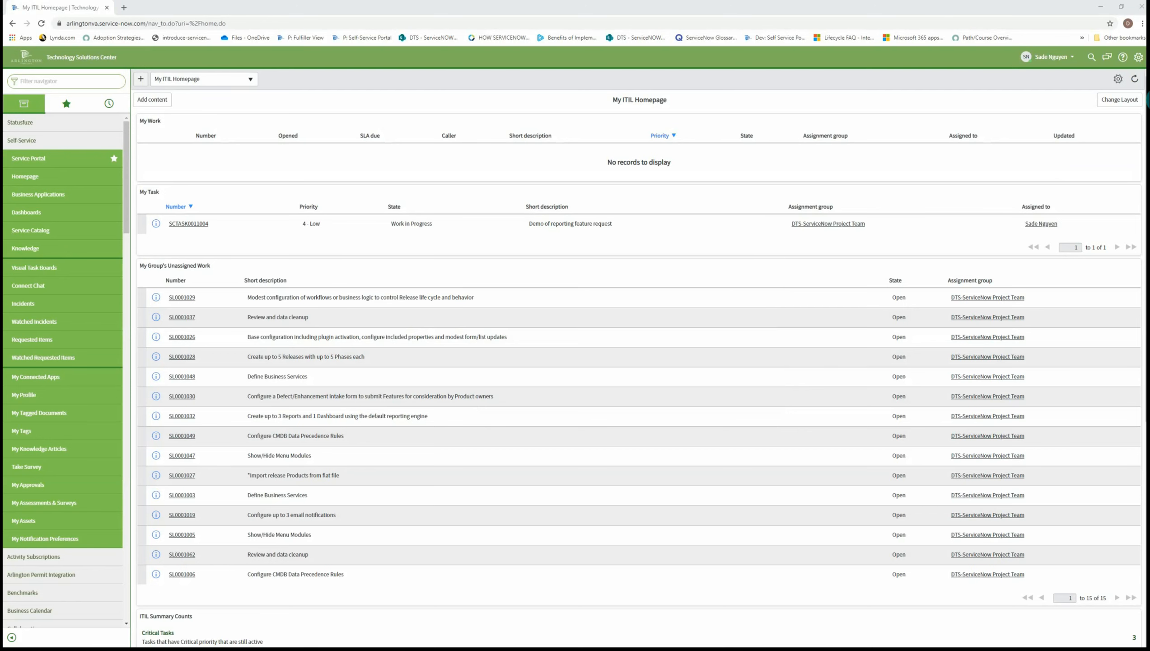
# Step: Find incident INC0020037 with the global search, examine its task SLAs, and return to the homepage
pyautogui.click(1091, 57)
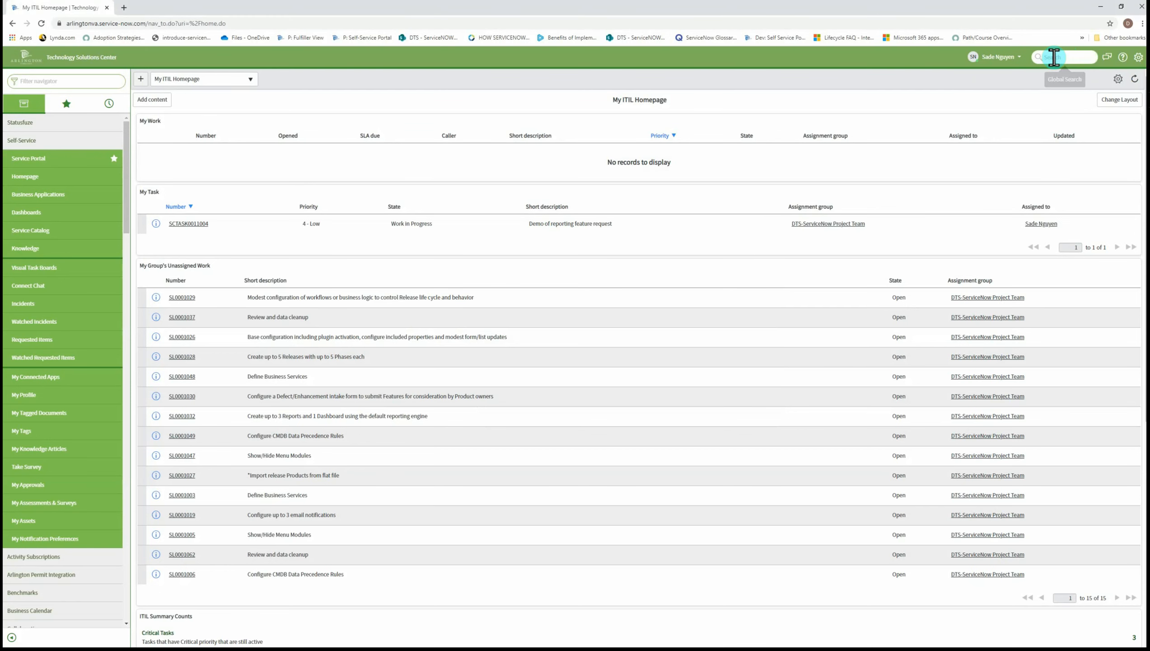
pyautogui.write('INC0020037')
pyautogui.press('Return')
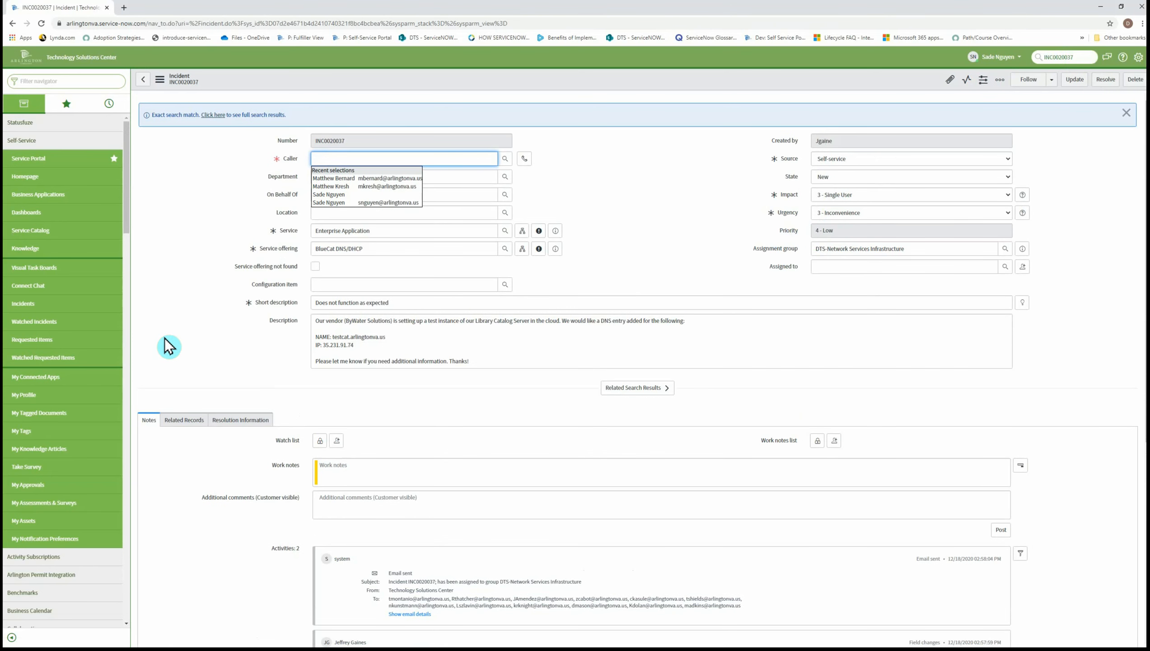
pyautogui.scroll(-5, 188, 357)
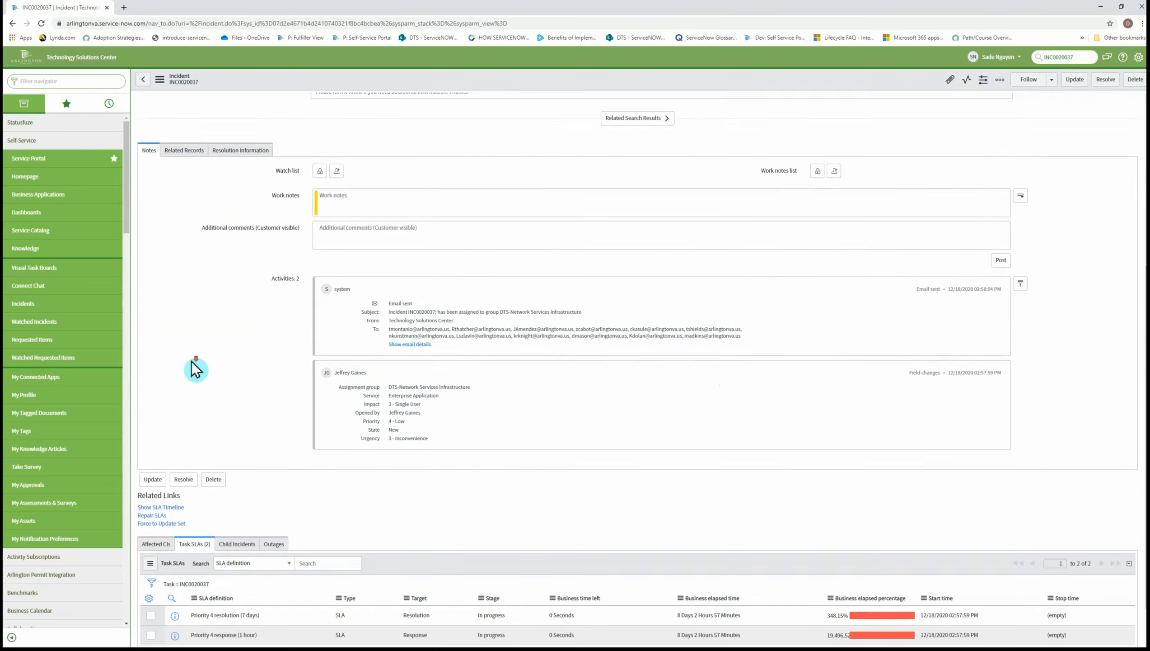
pyautogui.scroll(-1, 196, 370)
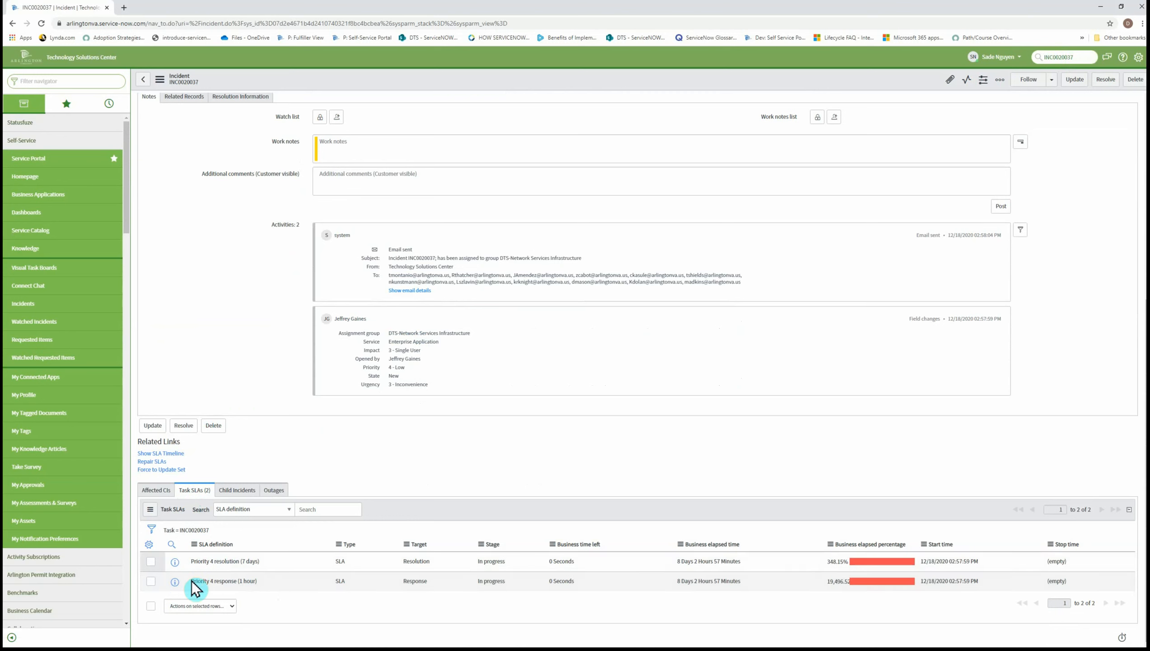
pyautogui.click(143, 91)
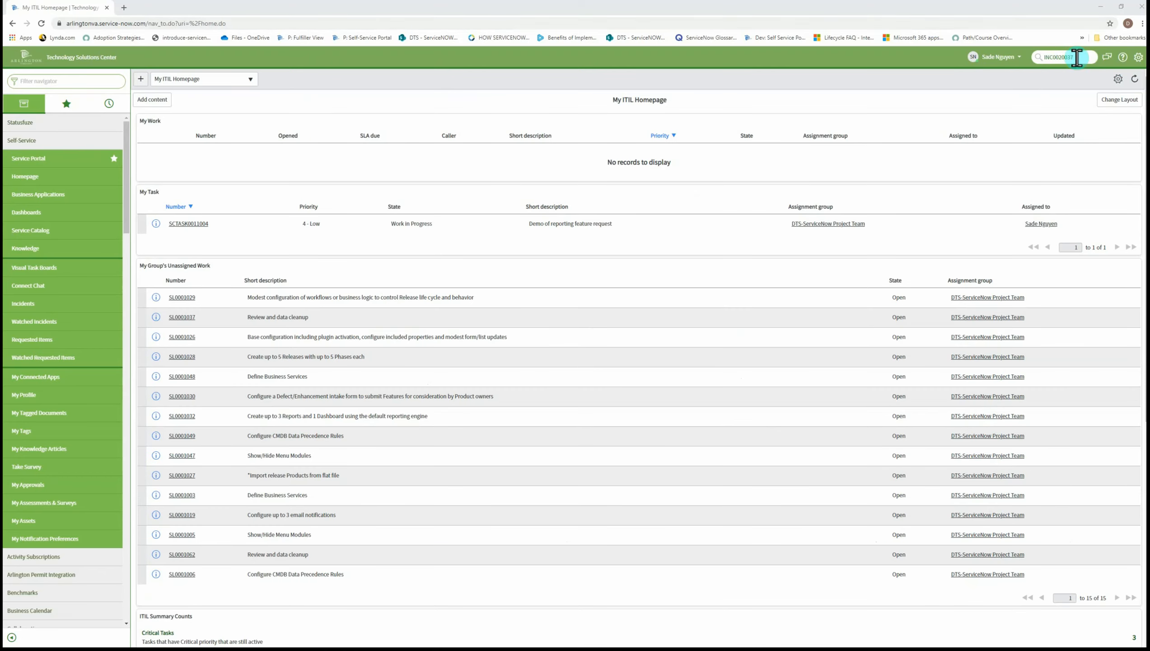
# Step: Find incident INC0013565 with the global search and examine its priority and task SLAs
pyautogui.click(1048, 57)
pyautogui.write('13565')
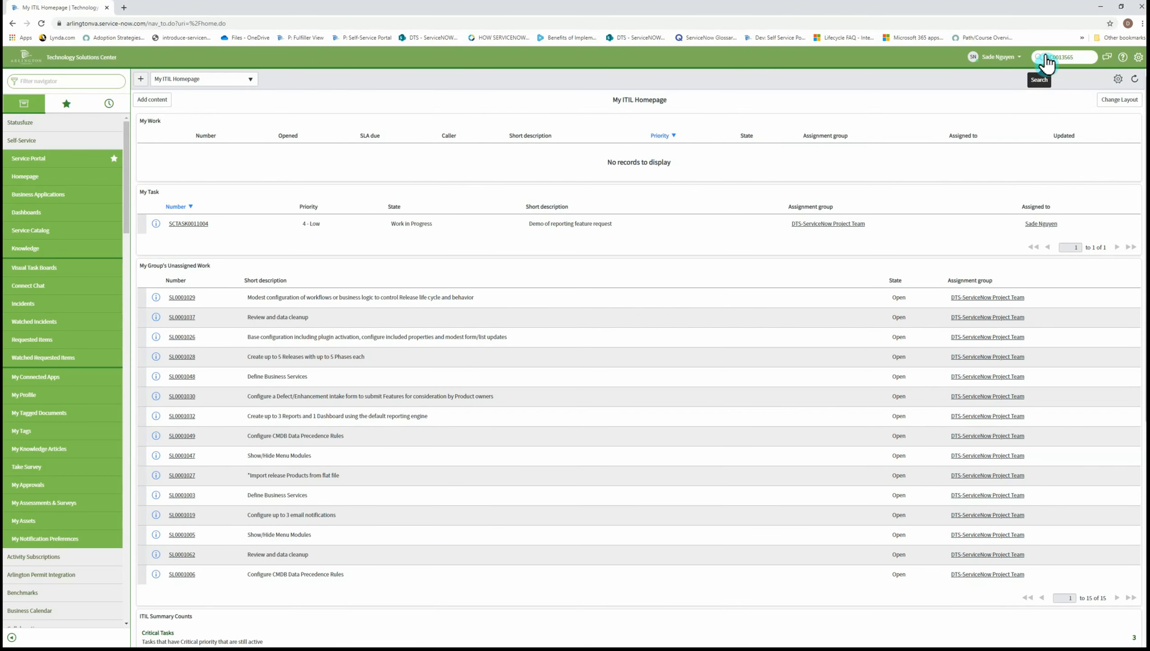
pyautogui.press('Return')
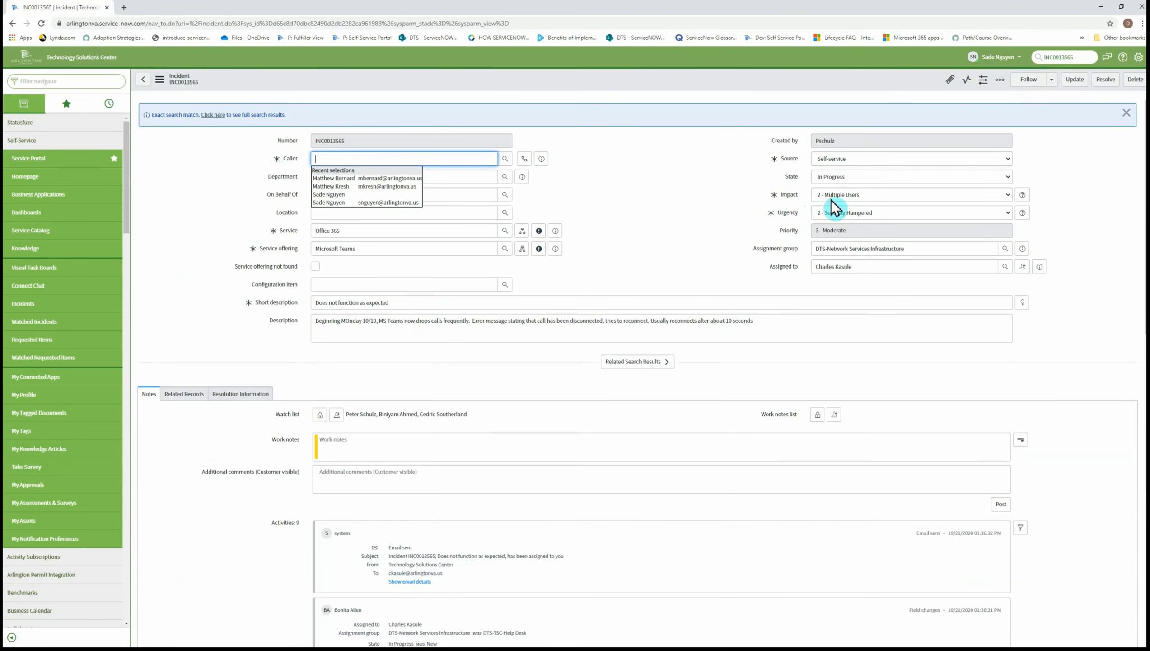
pyautogui.scroll(-15, 585, 391)
pyautogui.scroll(-3, 588, 397)
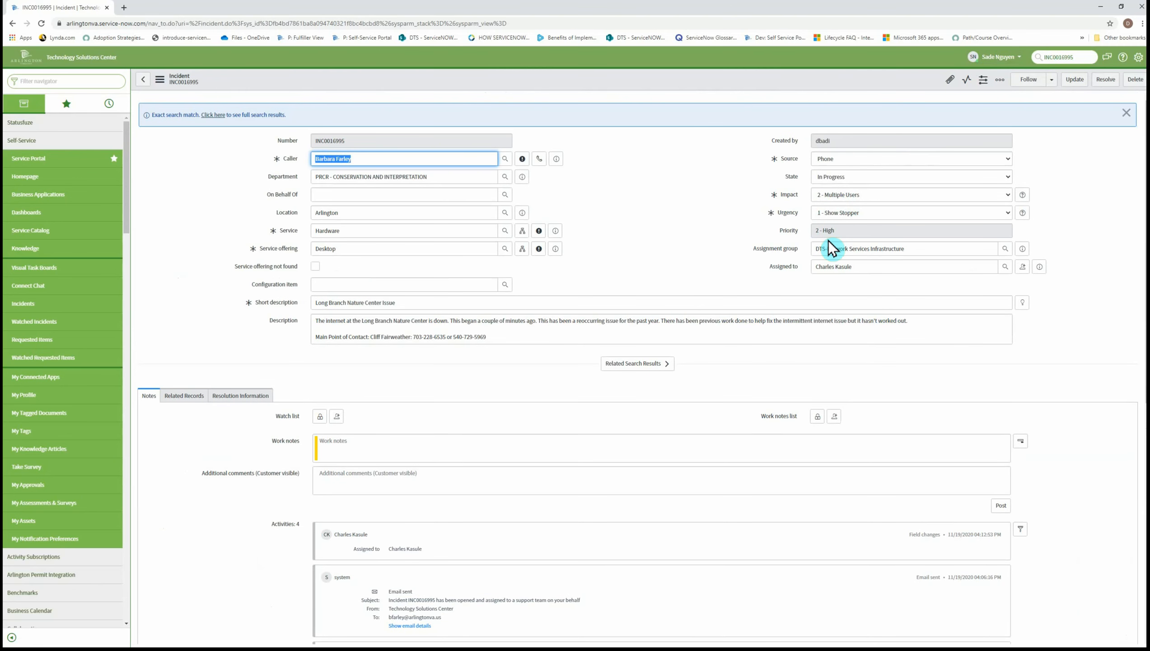
# Step: Examine the task SLAs of incidents INC0016995 and INC0021746
pyautogui.scroll(-7, 258, 387)
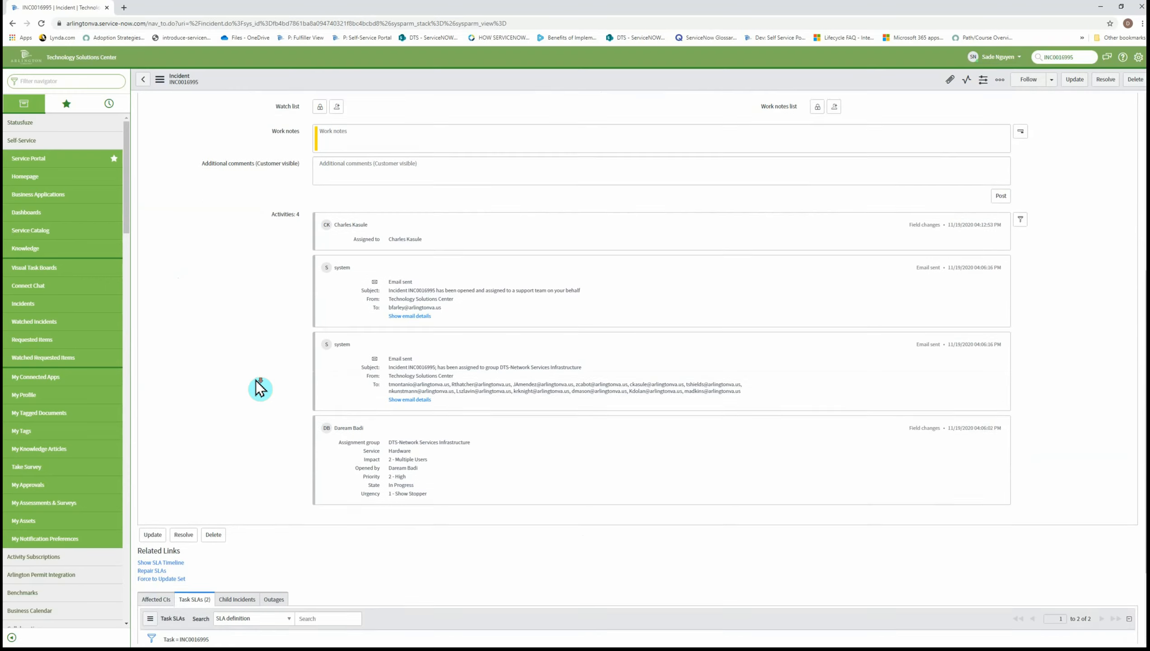
pyautogui.scroll(-3, 260, 388)
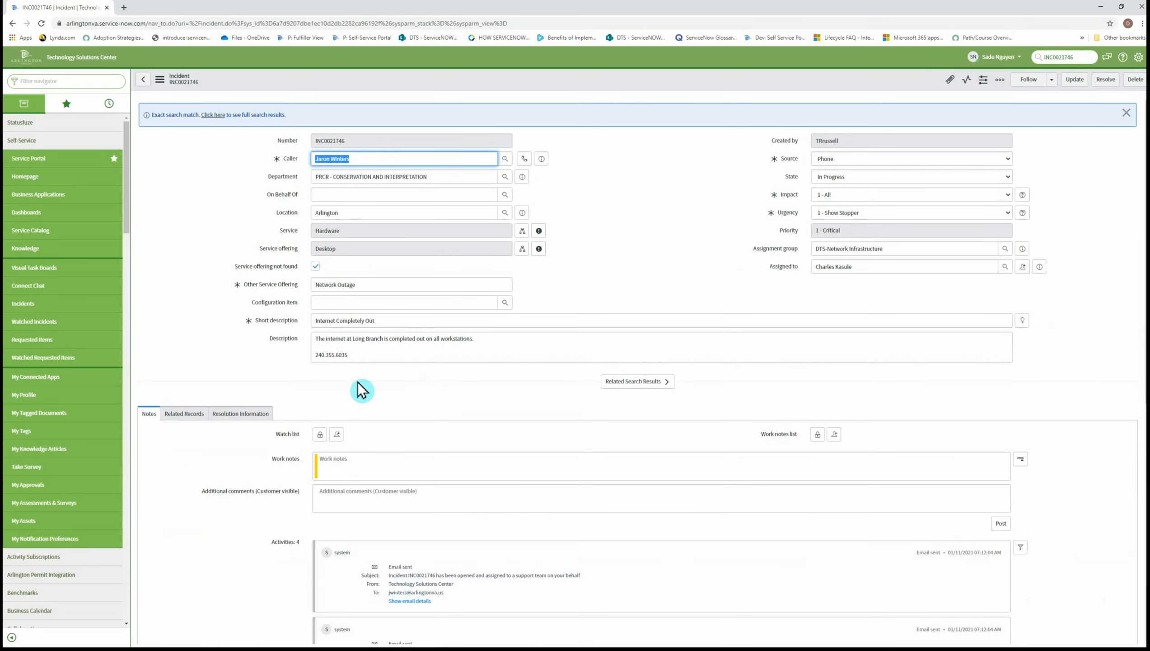
pyautogui.scroll(-8, 330, 393)
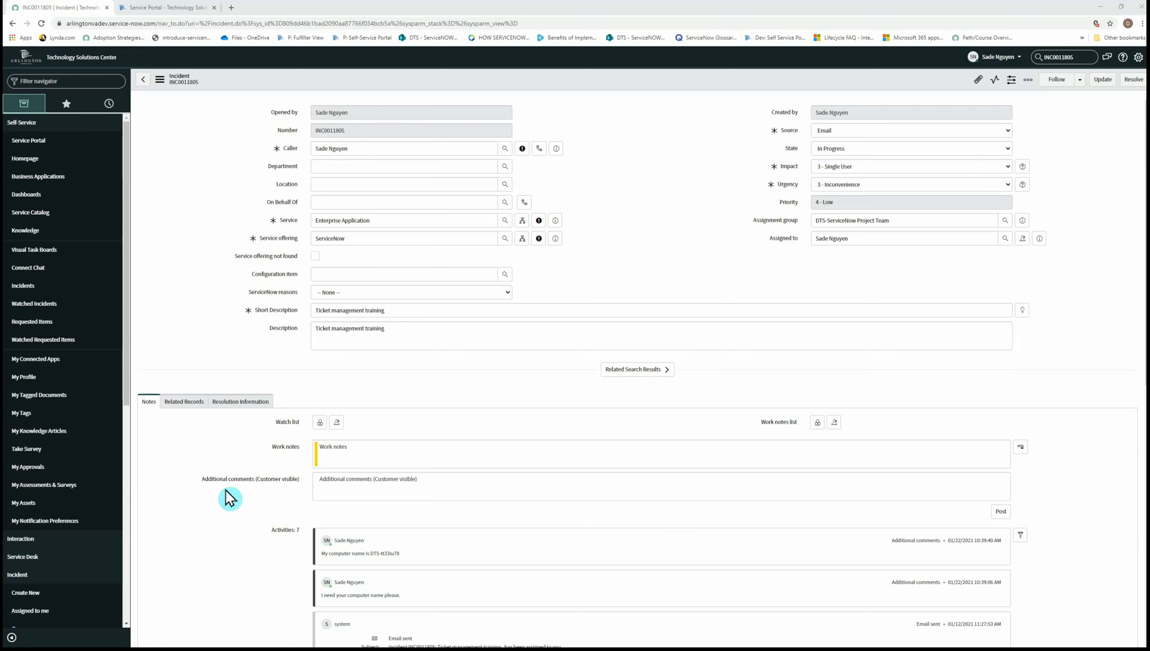
# Step: Add the customer-visible comment "Please provide your computer name." to incident INC0011805 and save the update
pyautogui.click(331, 487)
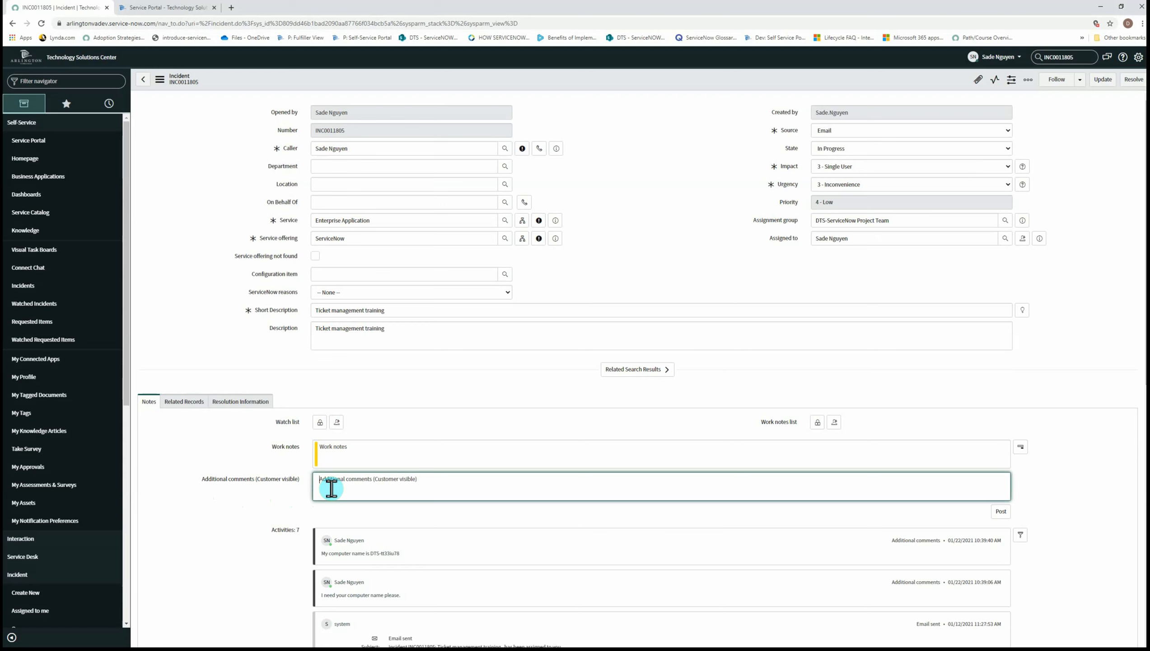
pyautogui.write('Please provide your computer name.')
pyautogui.click(1099, 83)
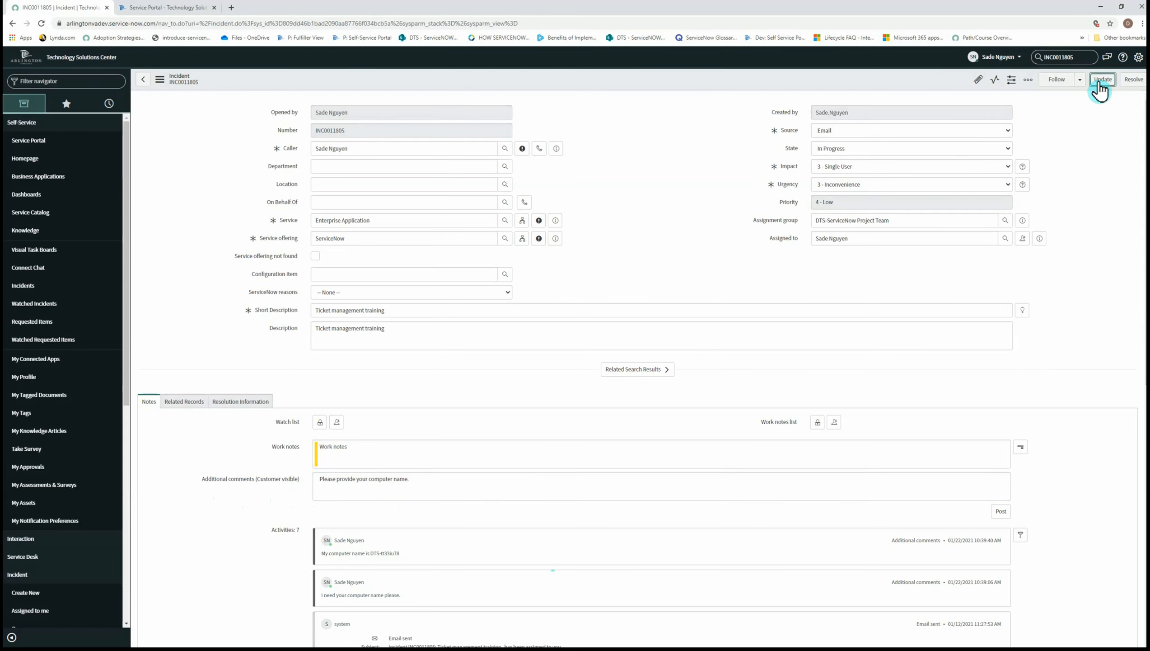
# Step: Switch to the Service Portal, open the Ticket management training incident from the full ticket list, and read its latest comment
pyautogui.click(187, 9)
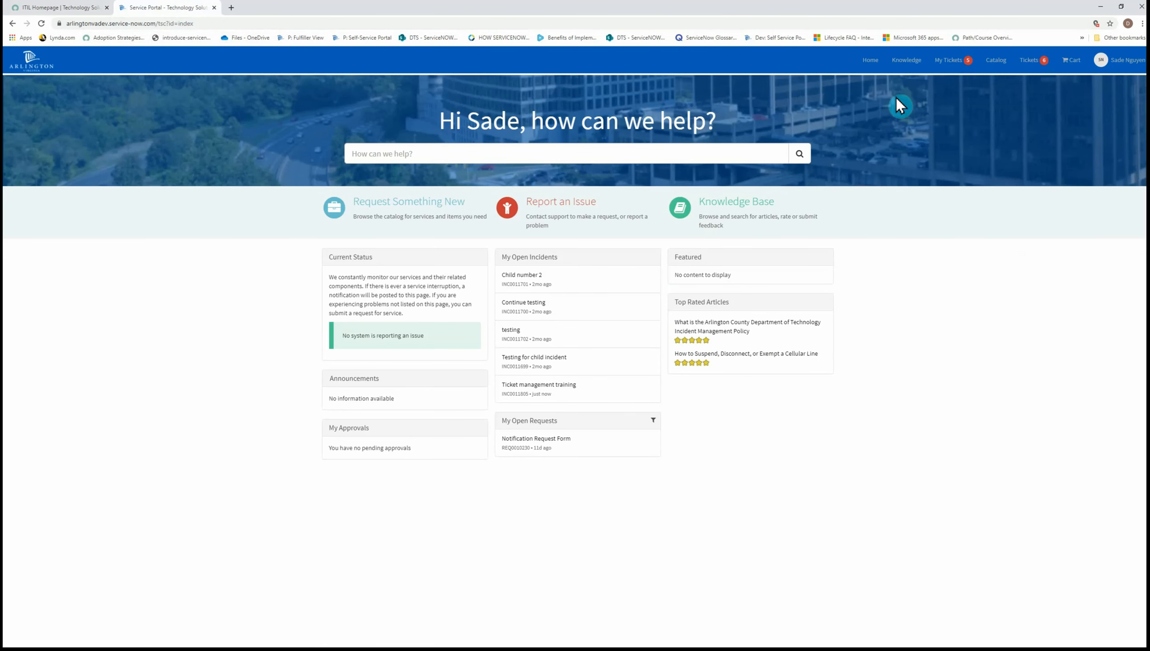
pyautogui.click(953, 63)
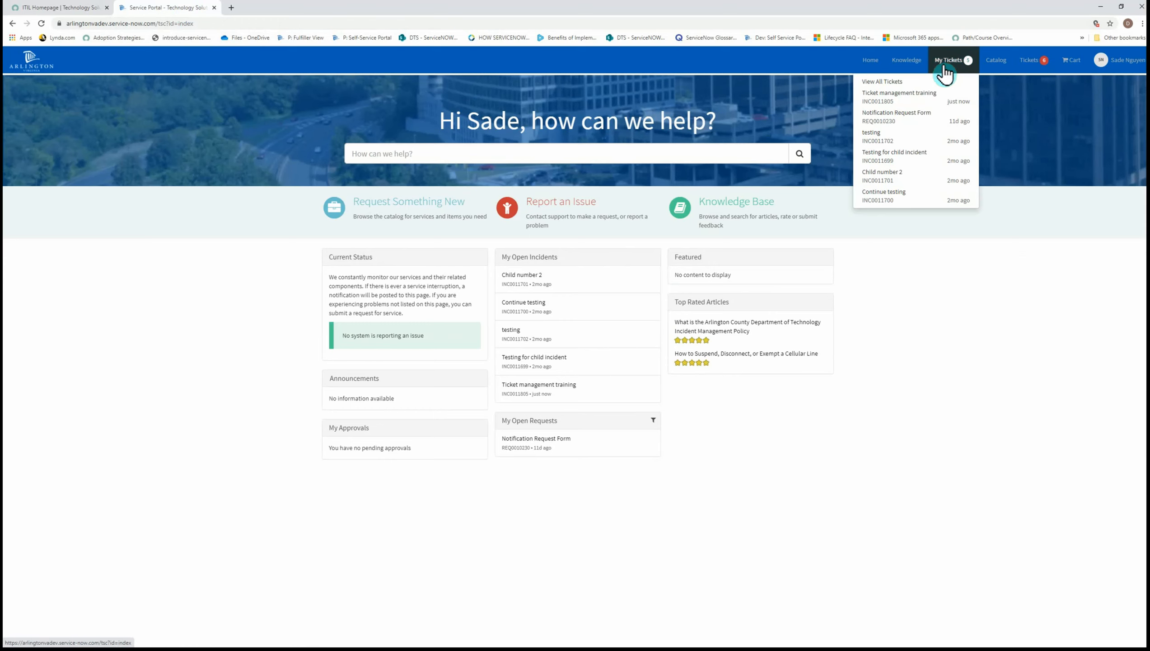
pyautogui.click(897, 87)
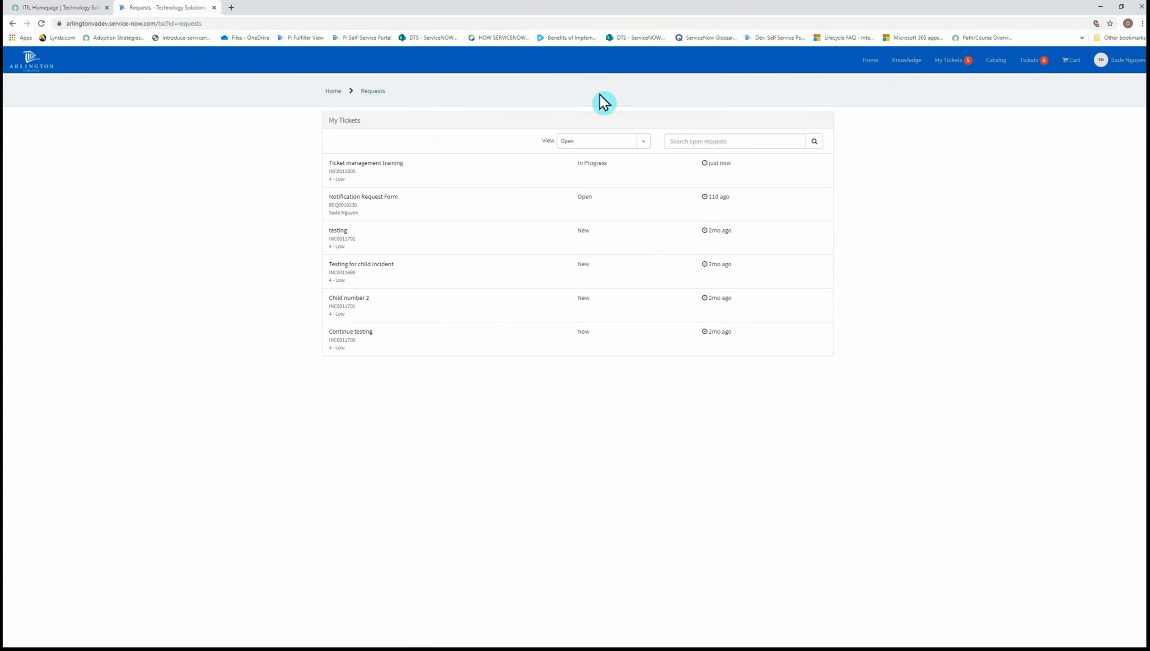
pyautogui.click(370, 172)
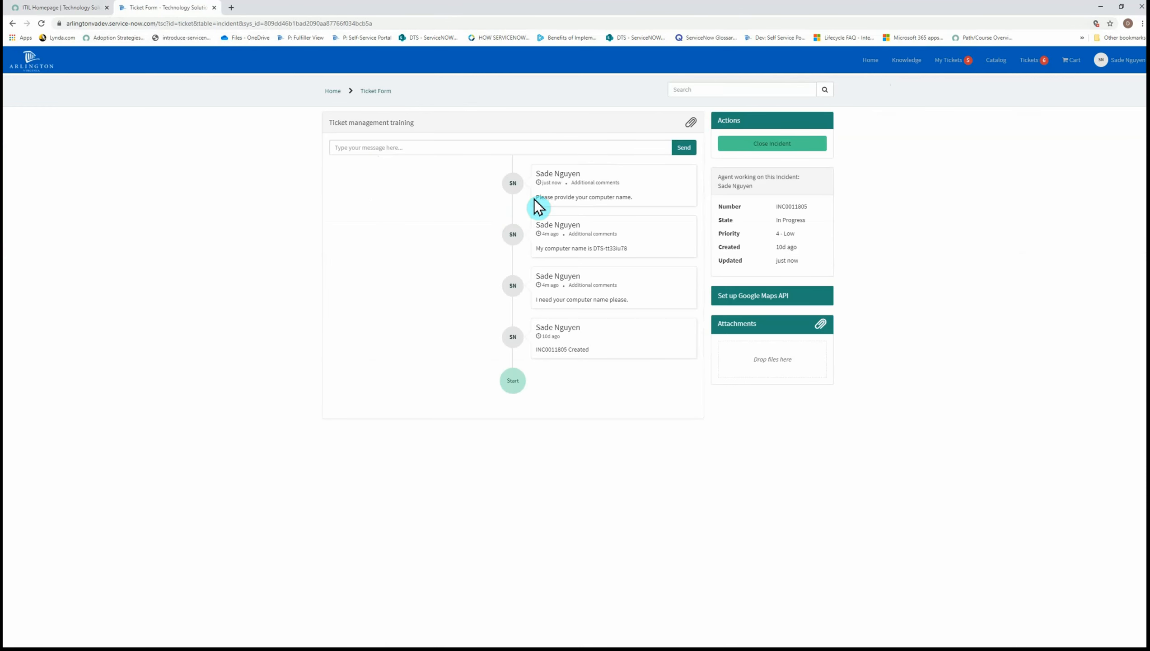
pyautogui.moveTo(552, 199); pyautogui.dragTo(636, 200)
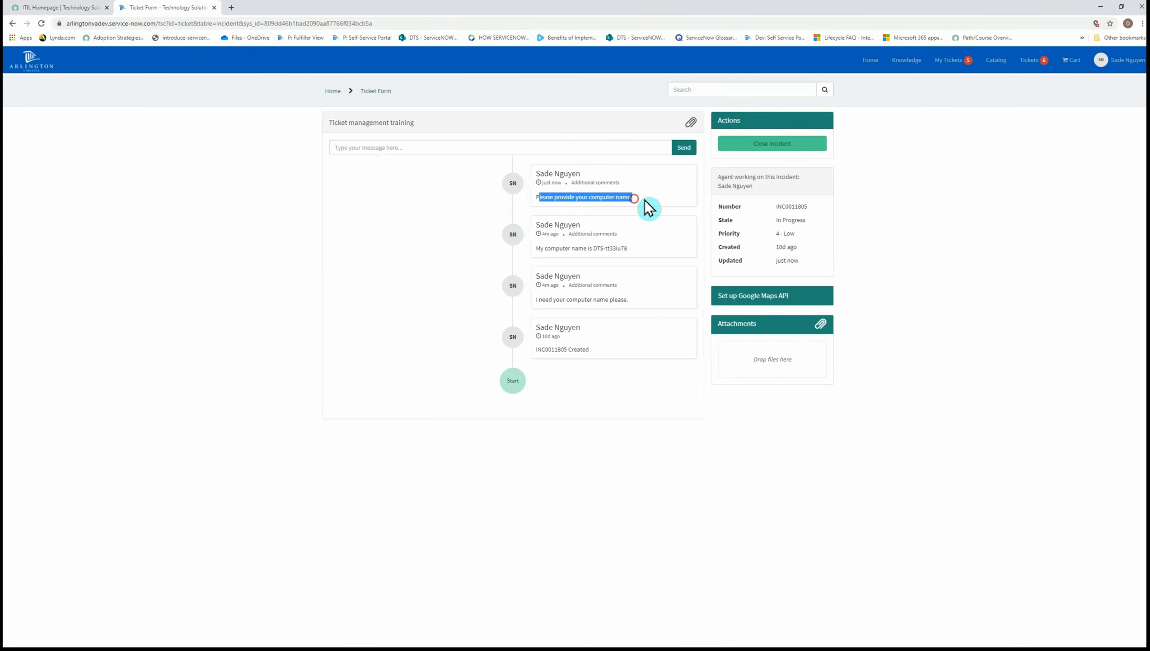
pyautogui.click(657, 201)
# Step: Send the ticket message "My Computer name is DTS-7786GHFY. Please let me know if you require any additional information."
pyautogui.click(349, 146)
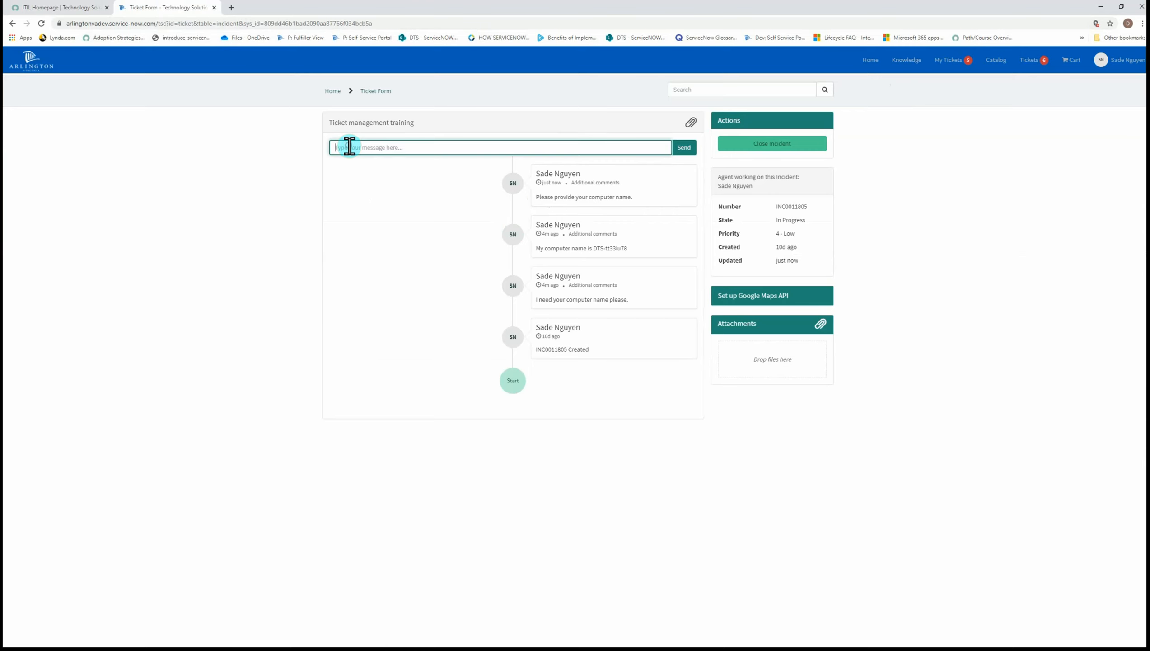
pyautogui.write('My')
pyautogui.write(' Computer')
pyautogui.write(' name is')
pyautogui.write(' DTS')
pyautogui.write('-778')
pyautogui.write('6GHF')
pyautogui.write('Y')
pyautogui.write('. OP')
pyautogui.write('PLeas')
pyautogui.write('ease let me')
pyautogui.write(' know if you re')
pyautogui.write('quire and')
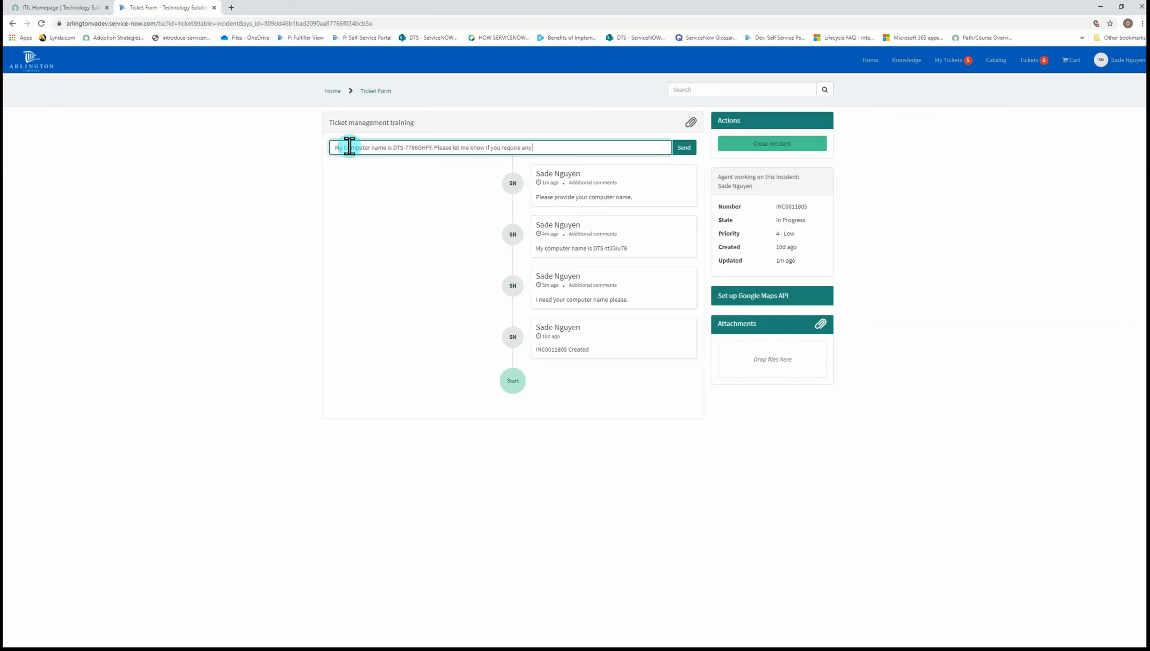
pyautogui.write(' addtional')
pyautogui.press('BackSpace')
pyautogui.press('BackSpace')
pyautogui.press('BackSpace')
pyautogui.press('BackSpace')
pyautogui.press('BackSpace')
pyautogui.press('BackSpace')
pyautogui.write('itional informatio')
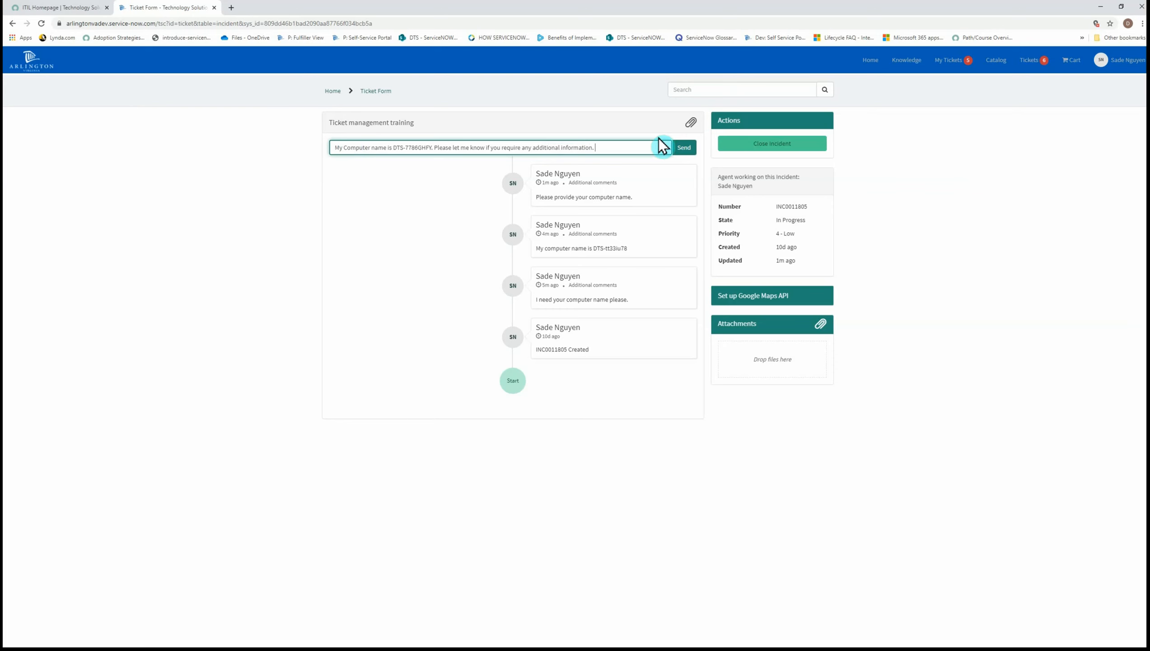
pyautogui.click(686, 154)
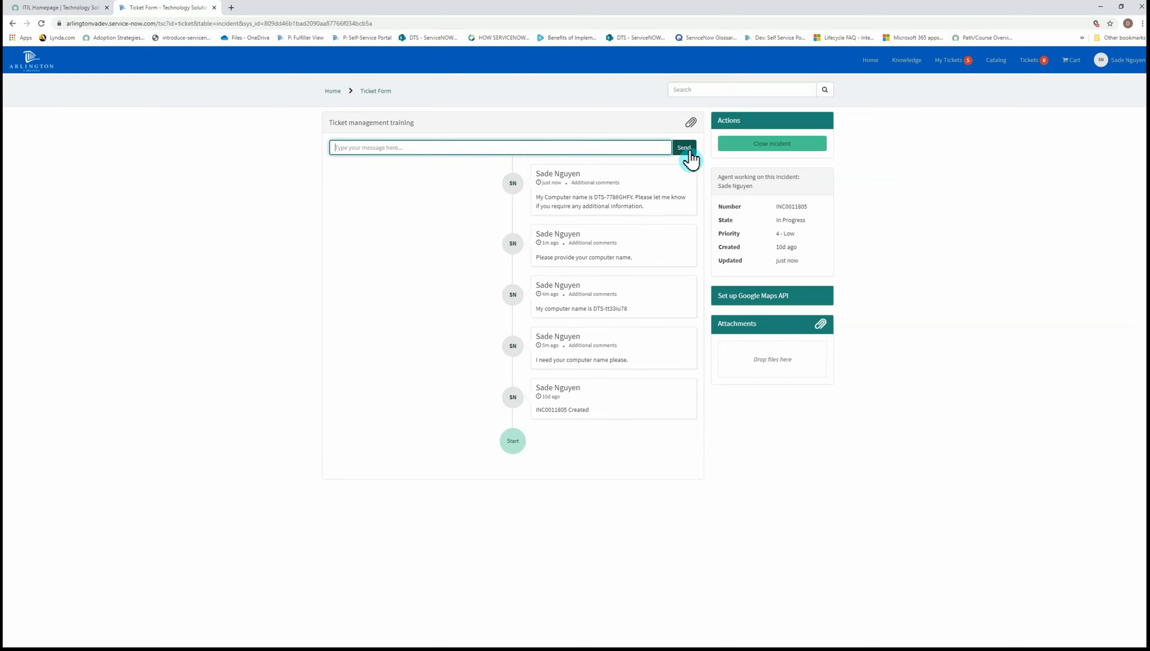
# Step: Reopen incident INC0011805 from the ITIL Homepage with the global search and examine its latest activity
pyautogui.click(61, 8)
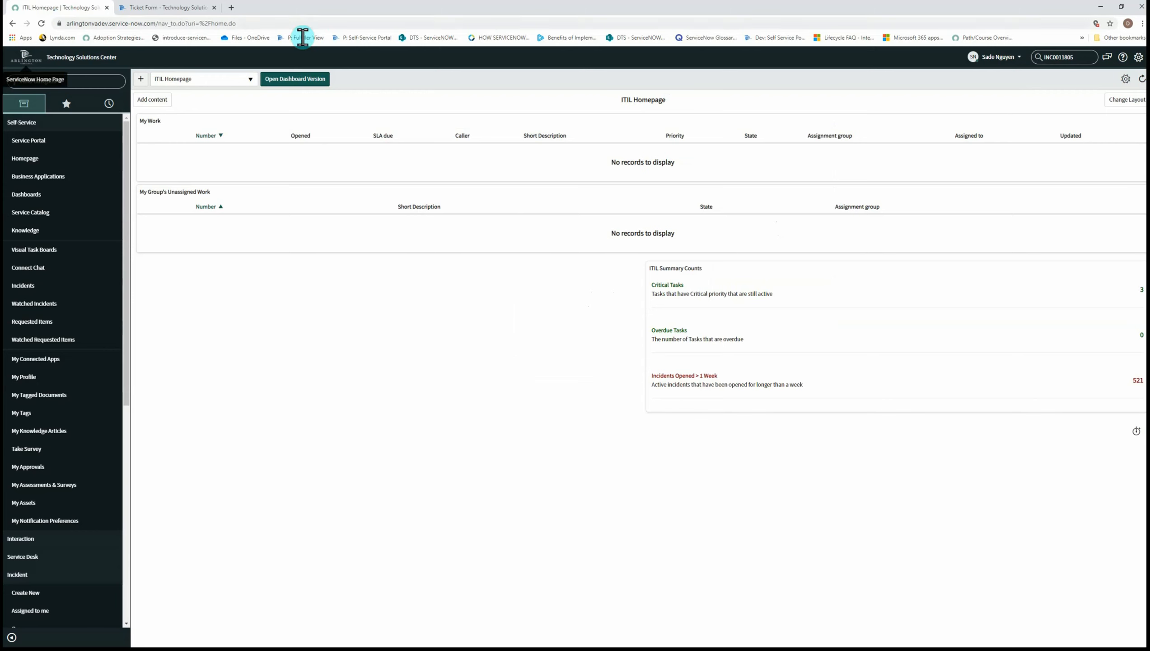
pyautogui.click(1086, 58)
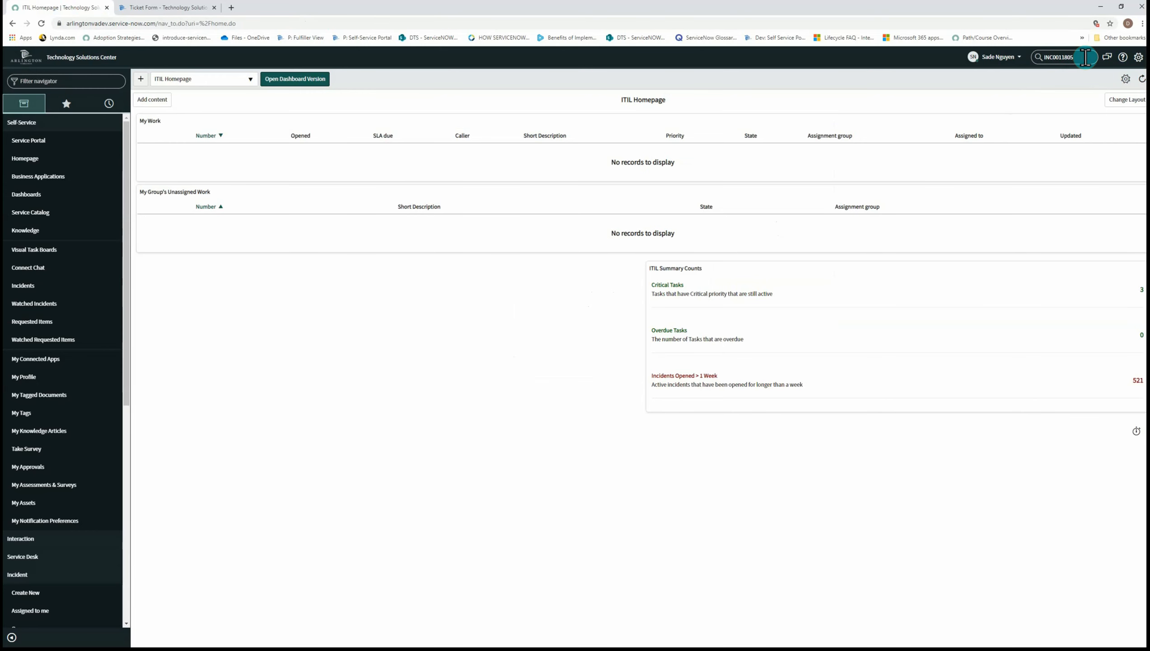
pyautogui.press('Return')
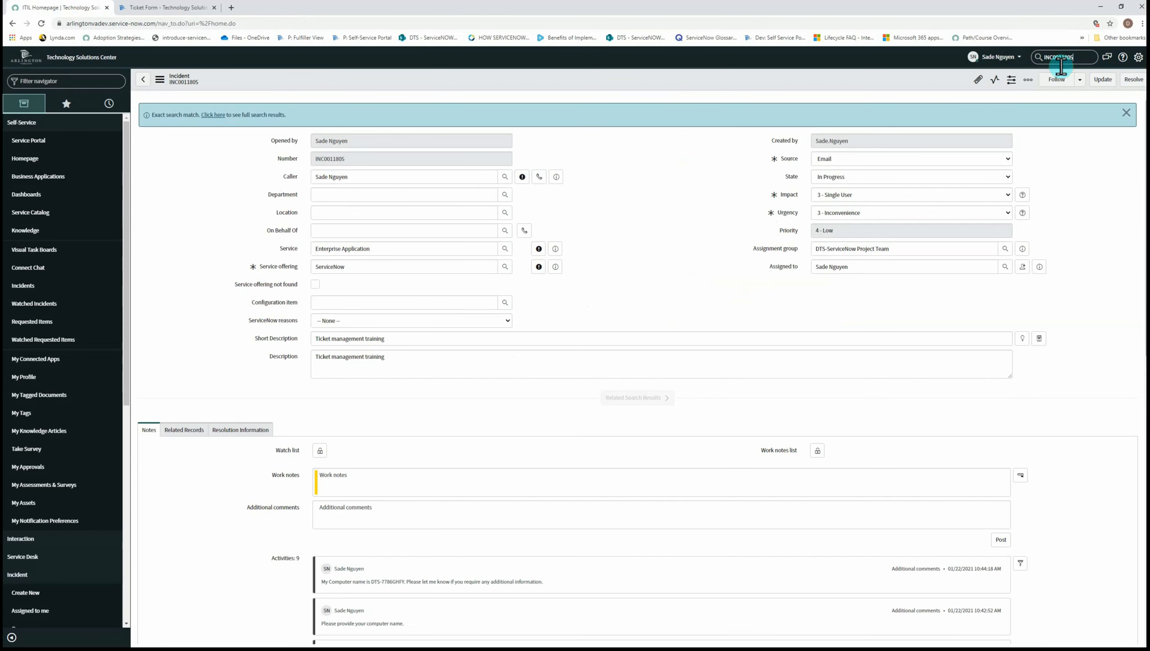
pyautogui.scroll(-4, 617, 168)
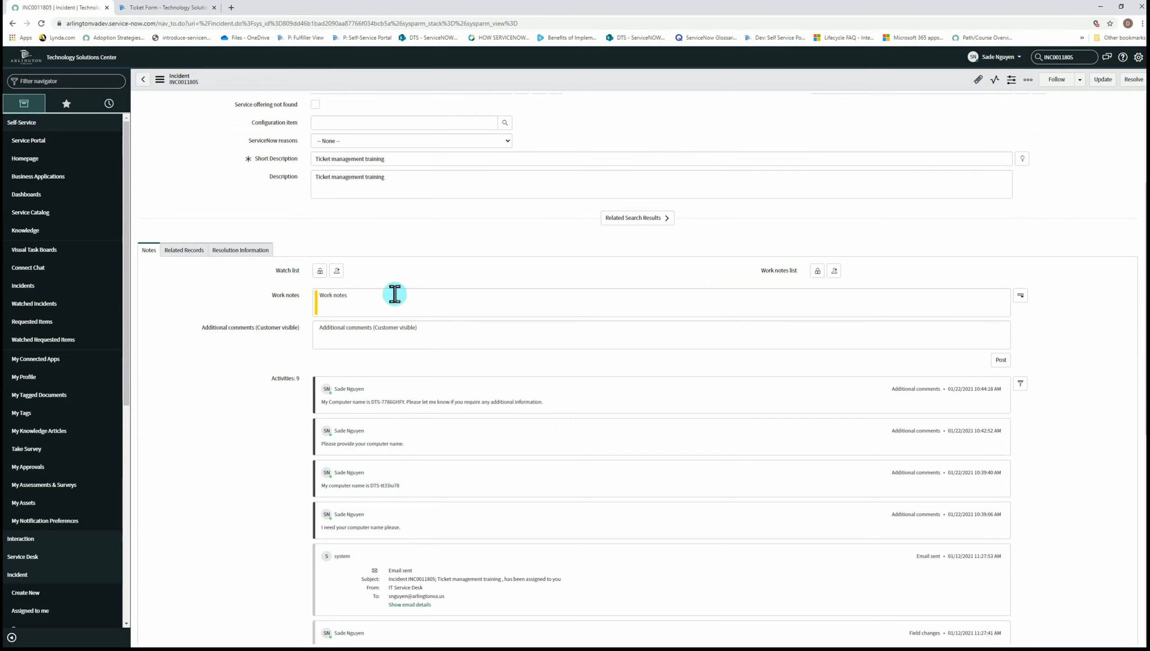
# Step: Add the work note "Called customer and left a voicemail. Awaiting a reply." to the incident and save the update
pyautogui.click(328, 299)
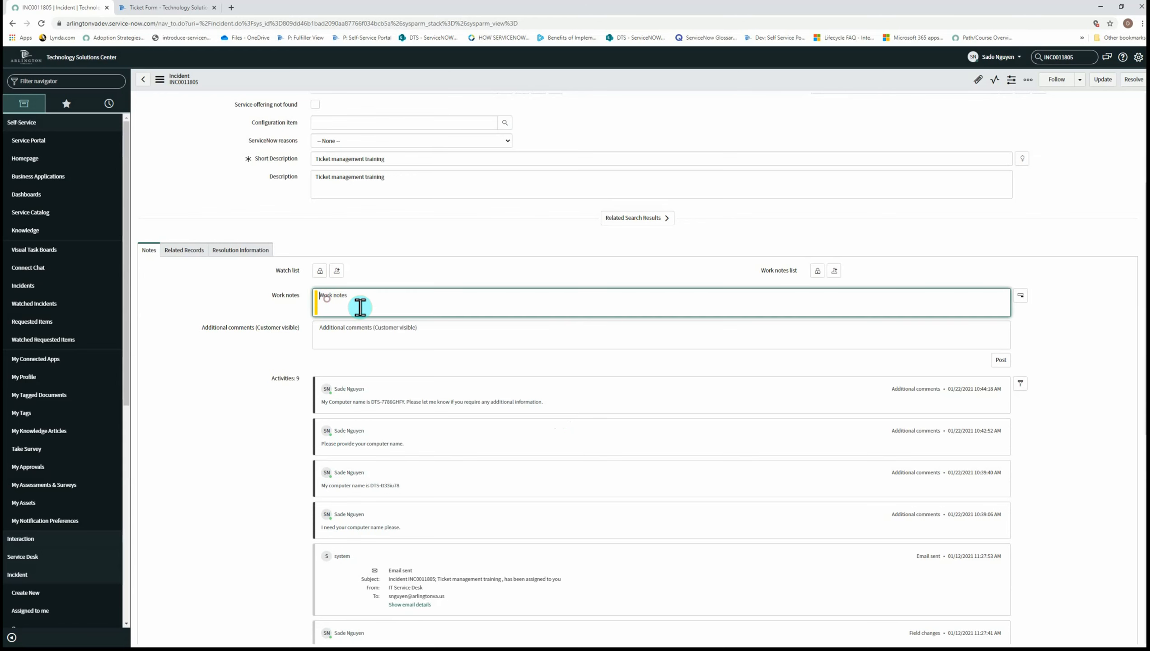
pyautogui.write('Called customer and left a voicemail. Awaiting a reply.')
pyautogui.click(1104, 82)
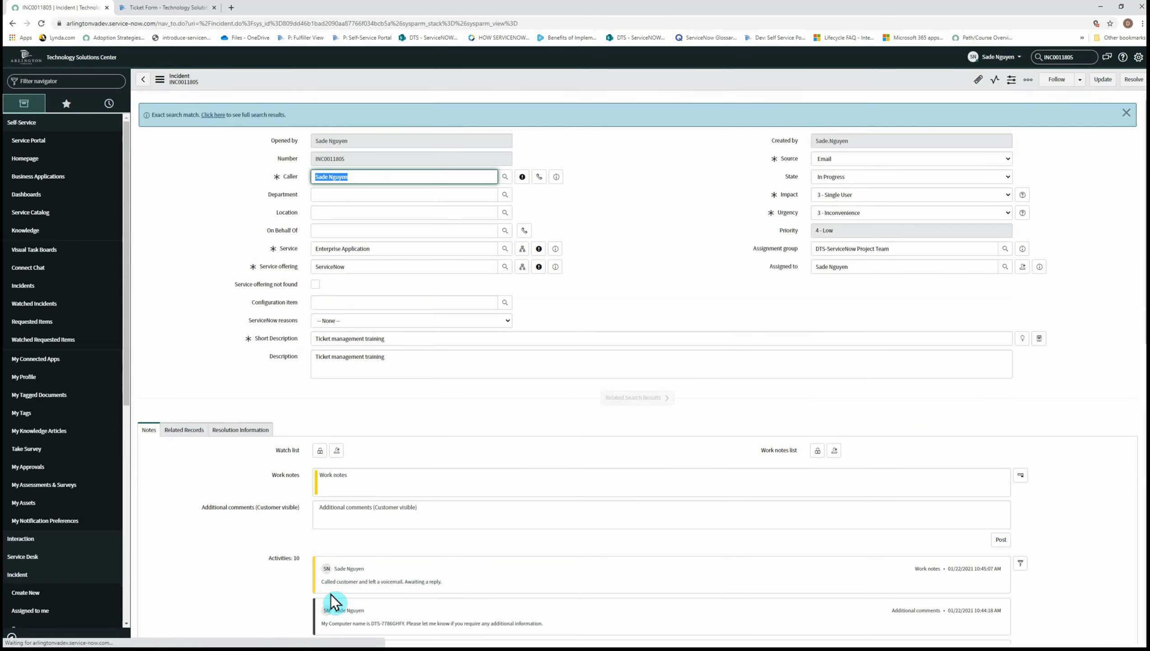
# Step: Save the work note "Messaged customer and I have not gotten a response yet. This is my 2nd attempt to confirm the issue has been resolved."
pyautogui.click(337, 479)
pyautogui.write('Messaged c')
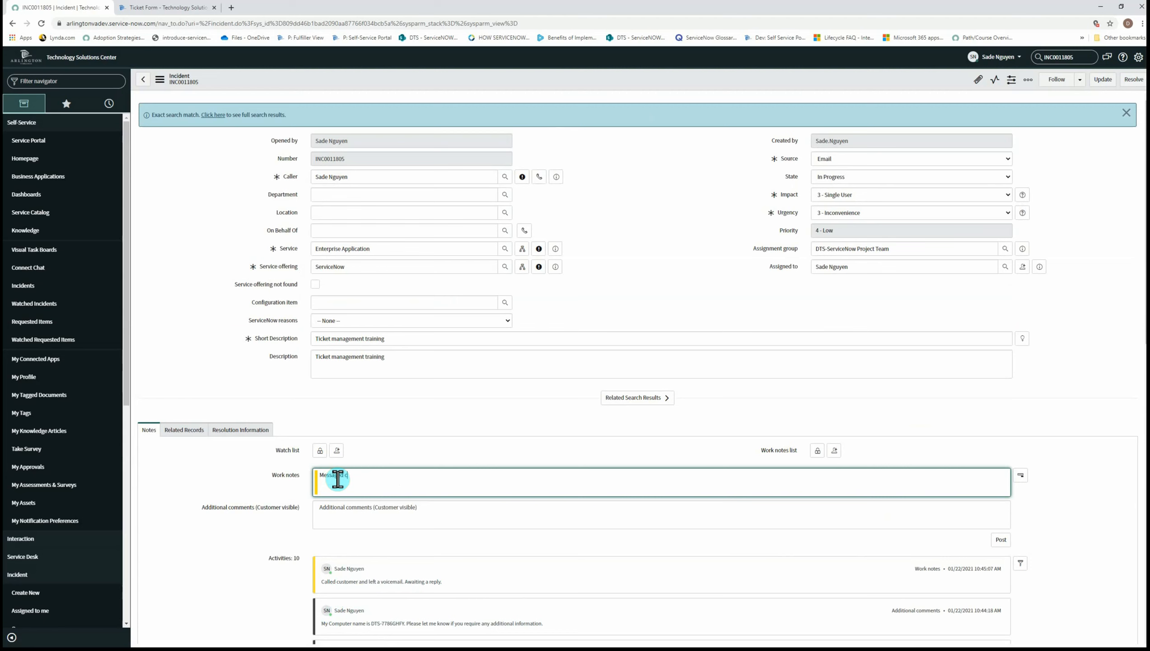
pyautogui.write('ustomer and I have not gotten a response yet. This is my 2nd atte')
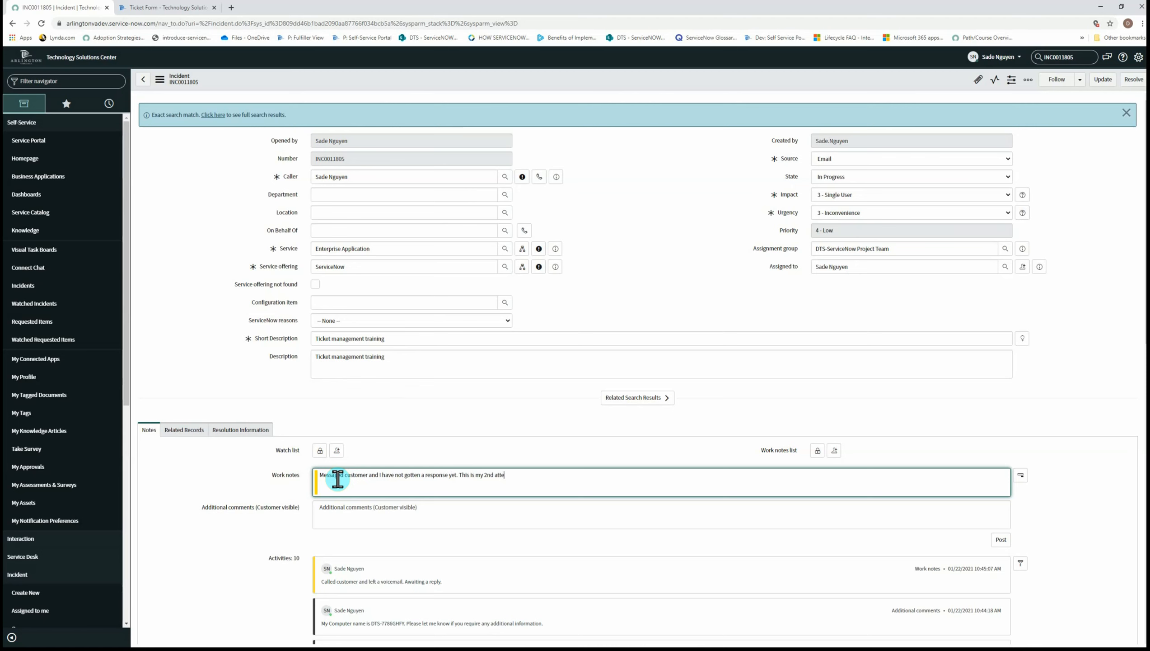
pyautogui.write('mpt to confirm the issue has been resolved.')
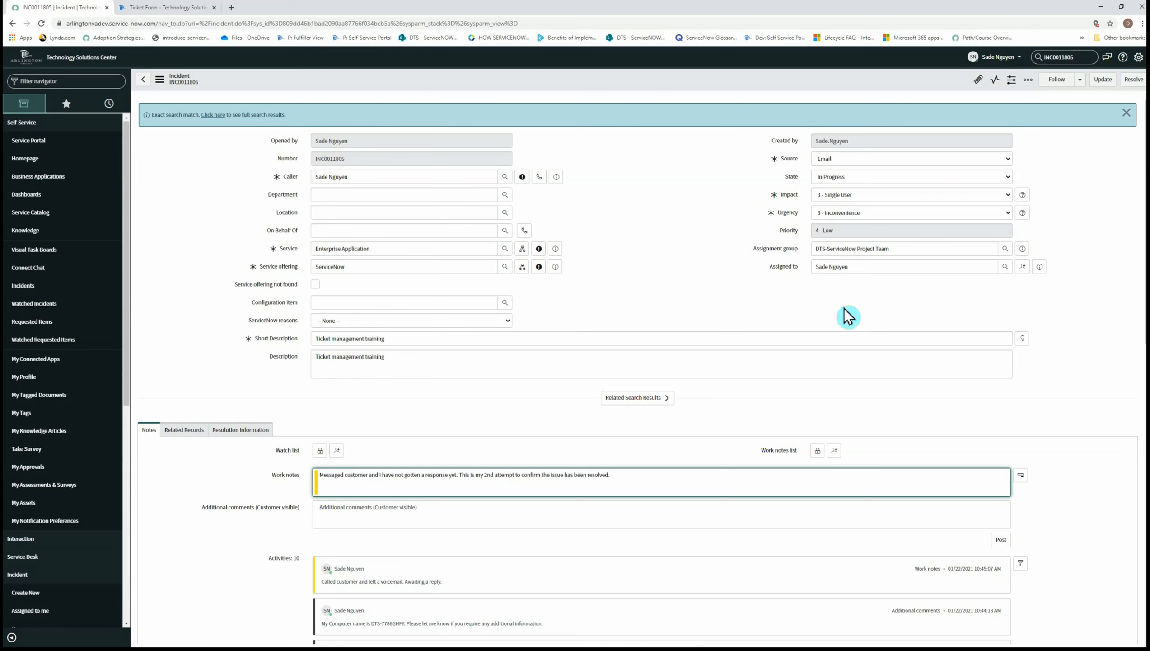
pyautogui.click(1103, 85)
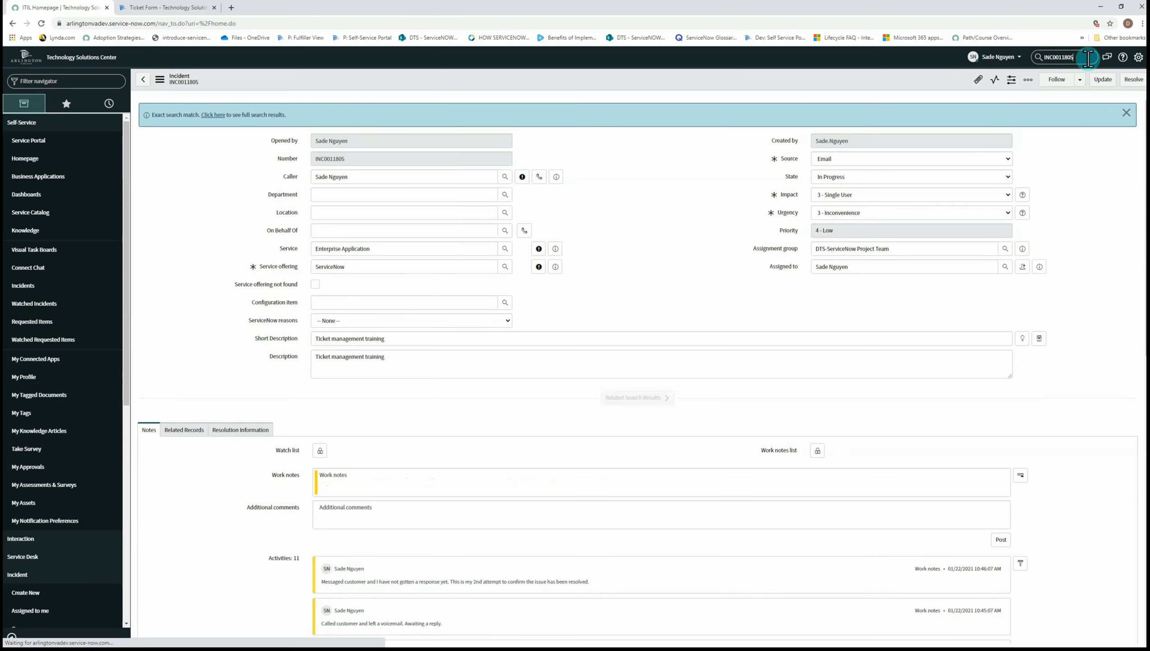
# Step: Enter a work note on INC0011805 that the customer was called again and unreachable despite two forms of contact, and the ticket will now be resolved
pyautogui.scroll(-3, 487, 336)
pyautogui.click(357, 299)
pyautogui.write('Called customer once again and I have been unab')
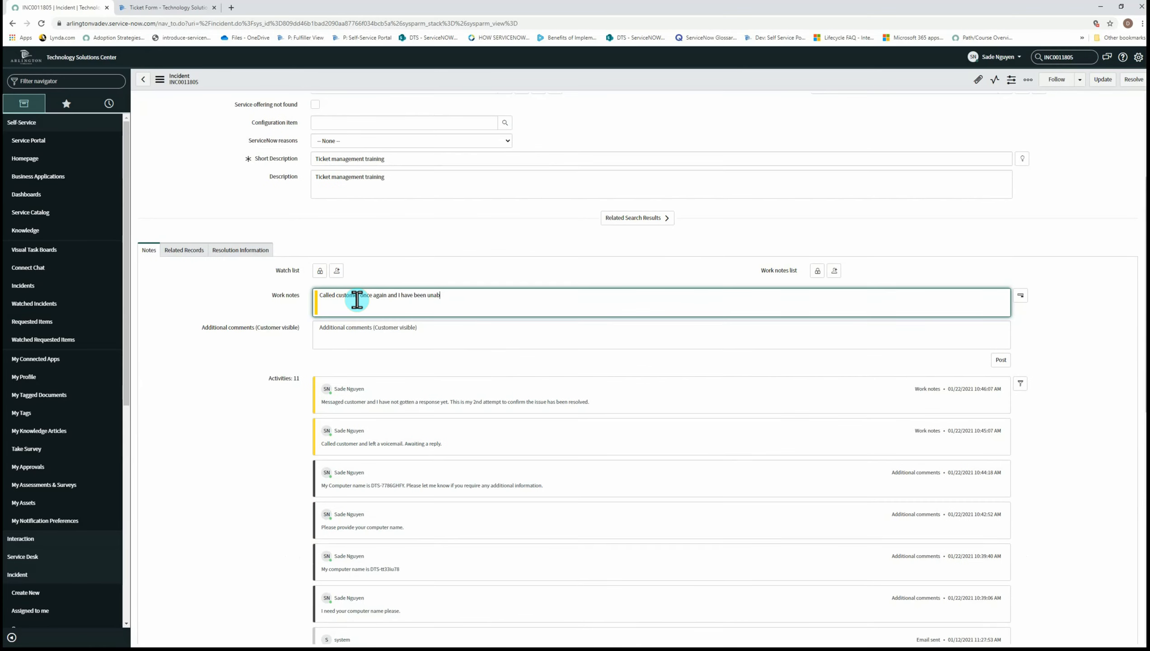
pyautogui.write('vle to')
pyautogui.write(' reach')
pyautogui.write(' them')
pyautogui.write('. ')
pyautogui.write('I have')
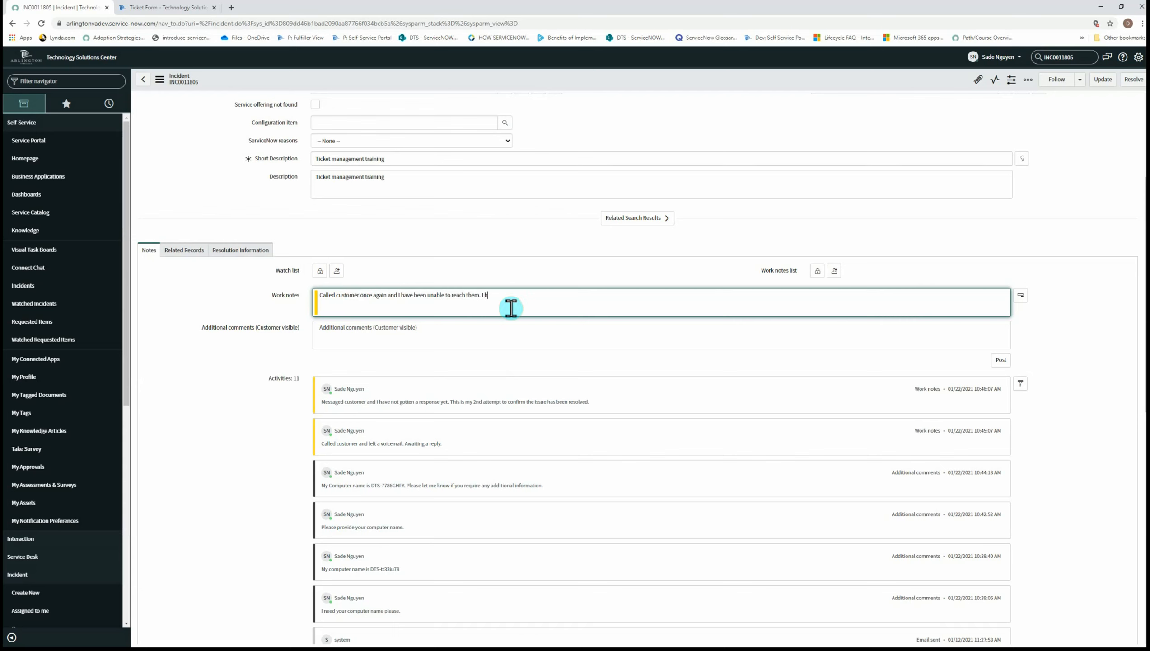
pyautogui.write(' tried two forms of reaching out to the customer')
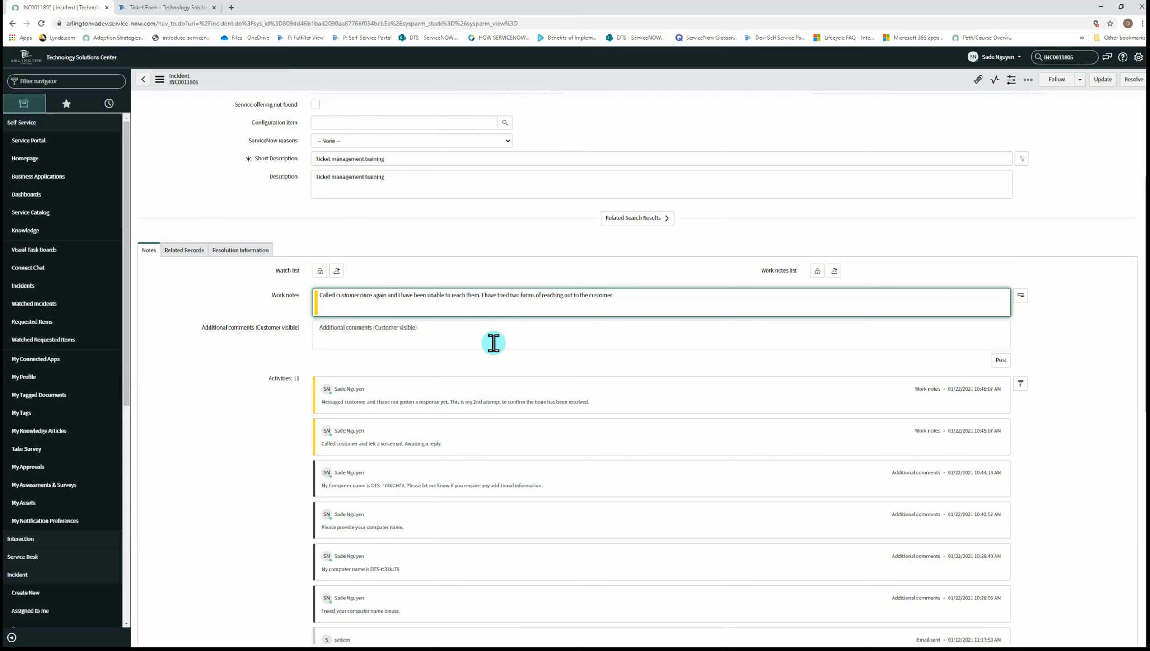
pyautogui.write('. I will now resolve this')
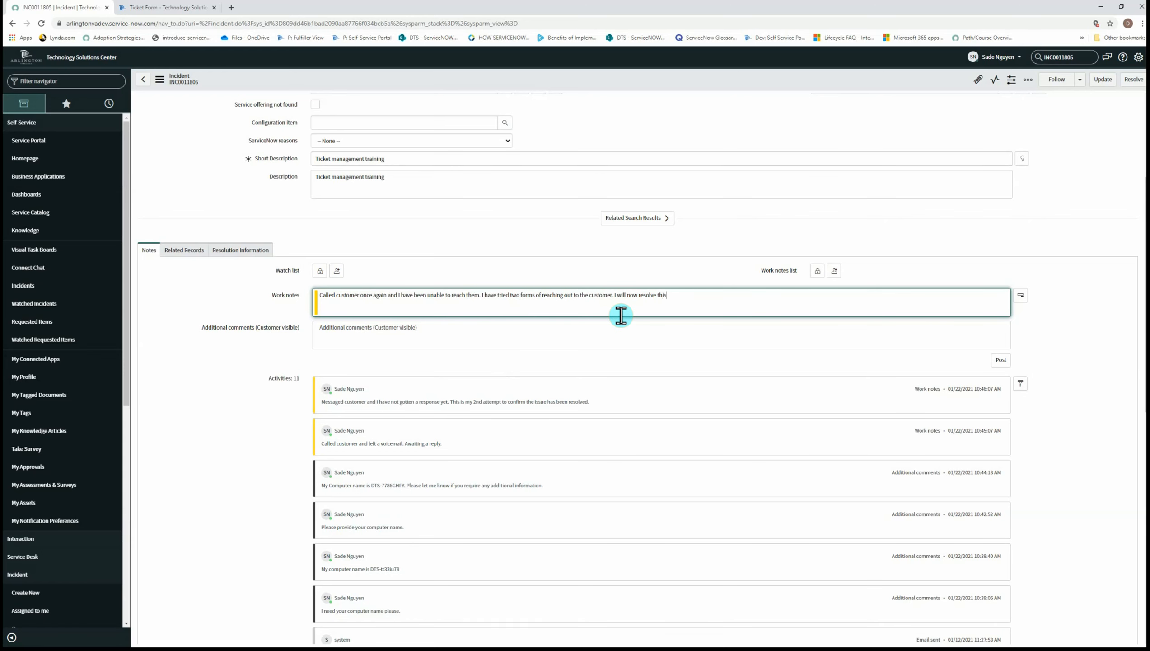
pyautogui.write(' ticket.')
# Step: Resolve the incident with resolution code Resolved (Work Around) and the resolution notes "Ticket has been resolved"
pyautogui.click(1131, 82)
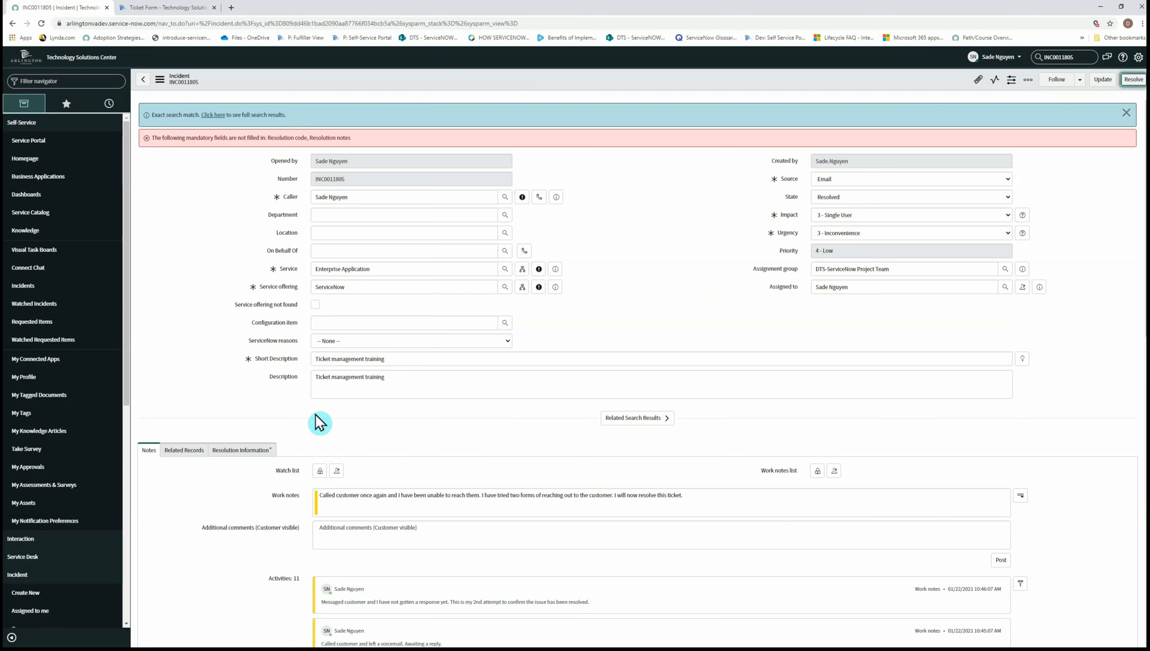
pyautogui.click(249, 453)
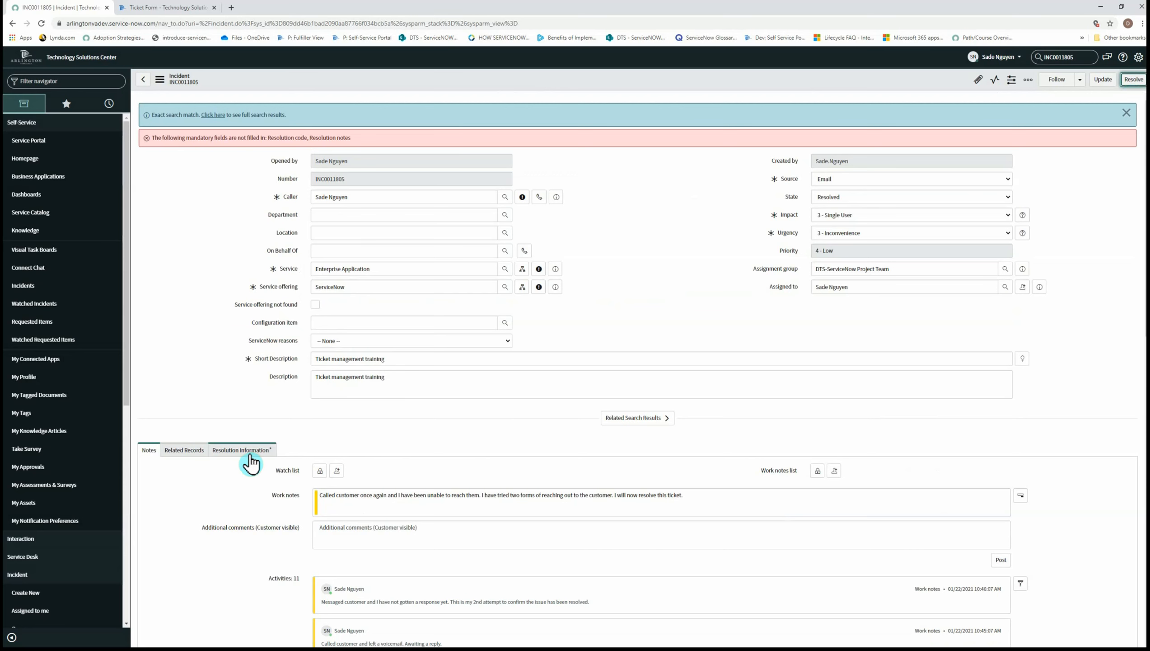
pyautogui.click(486, 473)
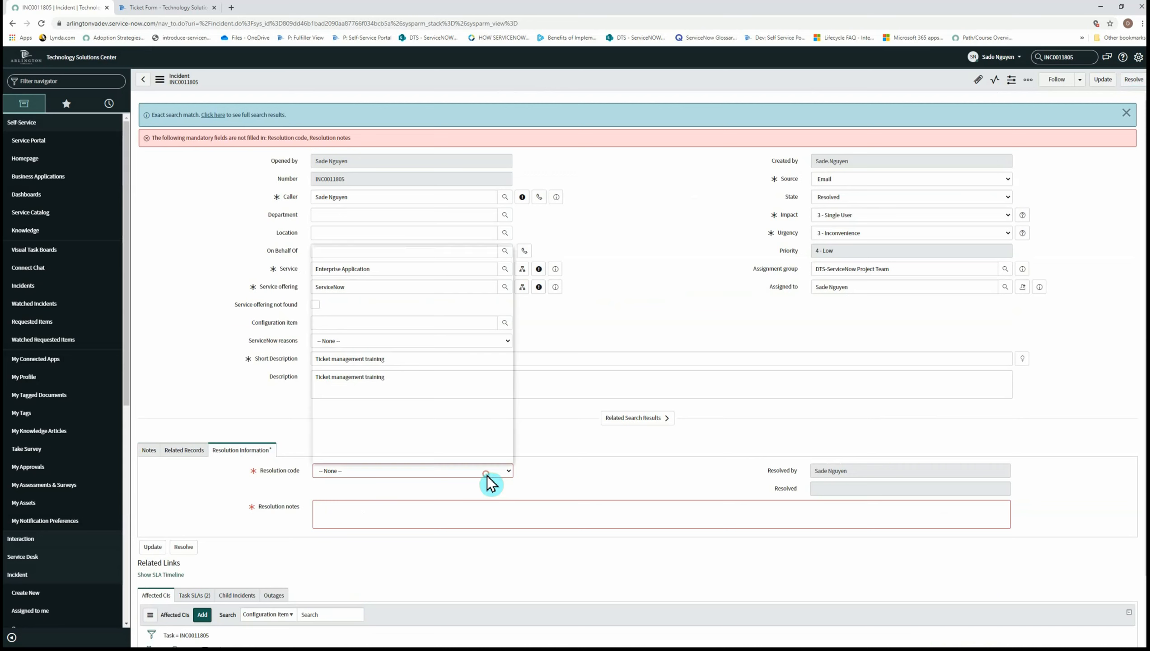
pyautogui.click(358, 268)
pyautogui.click(379, 509)
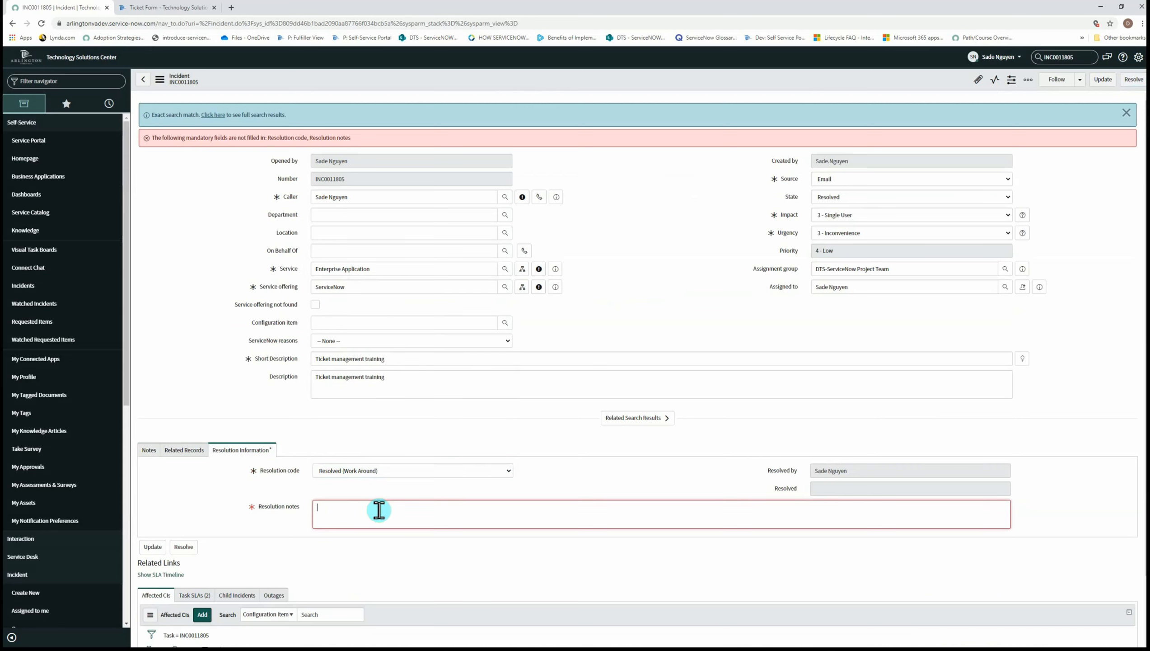
pyautogui.write('Ticket has been resolved')
pyautogui.click(1130, 81)
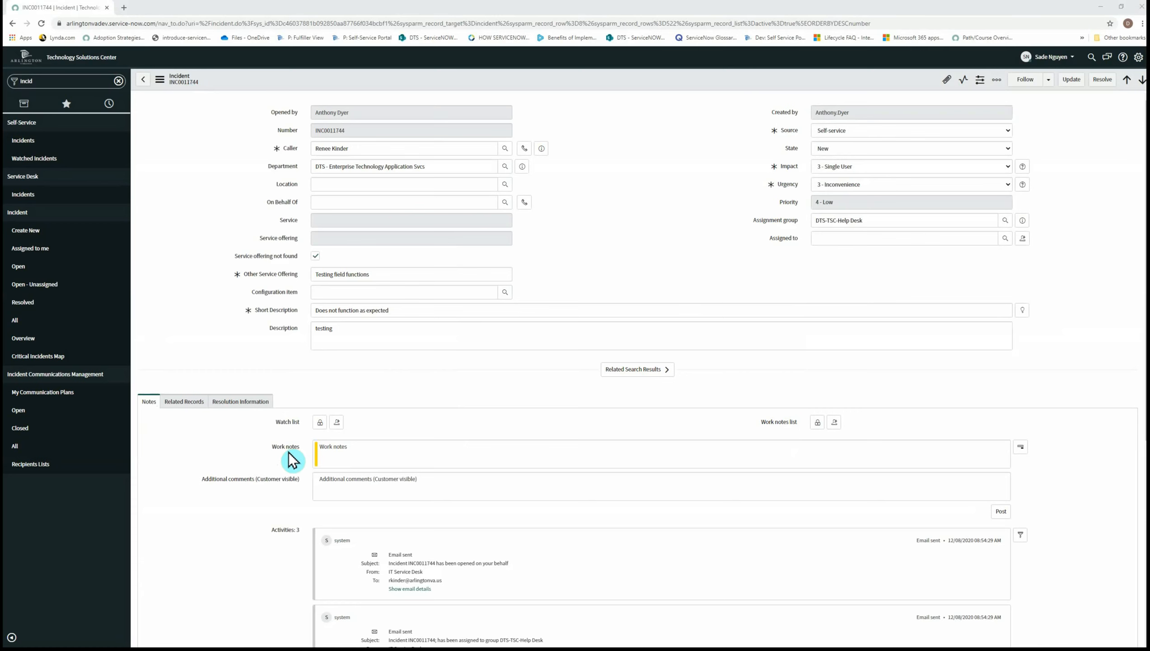
# Step: On incident INC0011744, enter the work note "Use this section to document the steps taken with the ticket. This section is always visible to Fulfillers only."
pyautogui.click(357, 449)
pyautogui.write('Use this section to document the steps taken with the ticket')
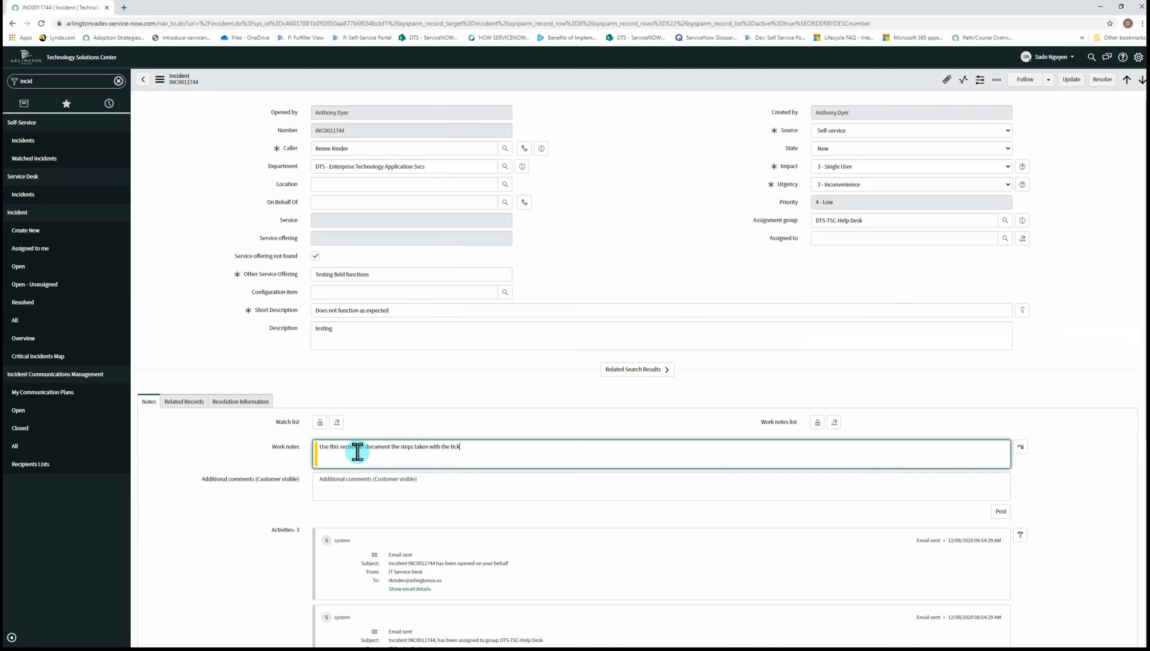
pyautogui.write('. This section is always visible to Fulfillers only')
# Step: Enter the customer-visible comment "To communicate directly with the user, please use this section for comments. The customer can see these comments in the self-service portal."
pyautogui.click(340, 485)
pyautogui.write('T')
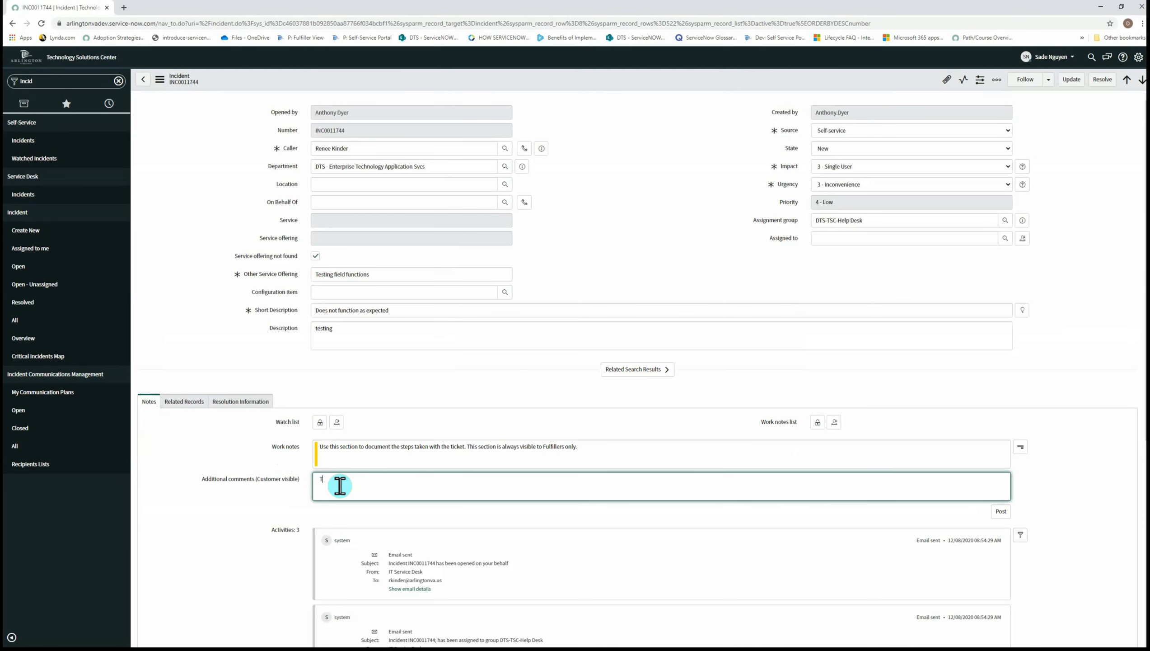
pyautogui.write('o communicate directly with the user, please use this section for comments. The customer can see these  comments in the self-service portal.')
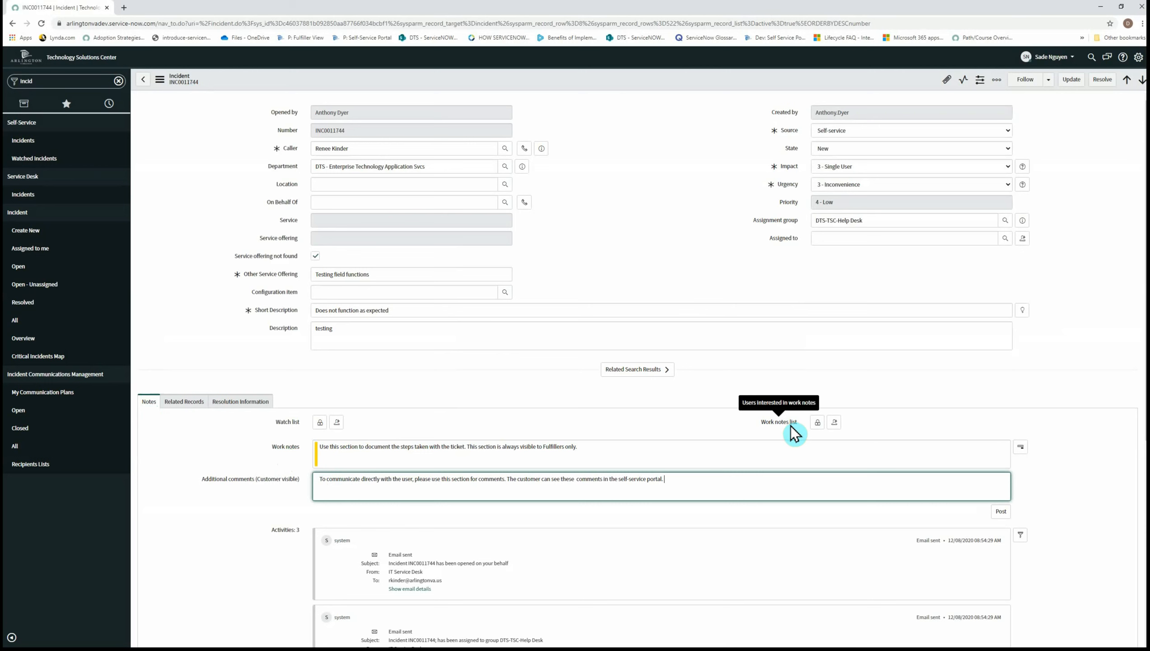
# Step: Add yourself and a colleague found by first name to the incident's work notes list, and lock the list
pyautogui.click(835, 422)
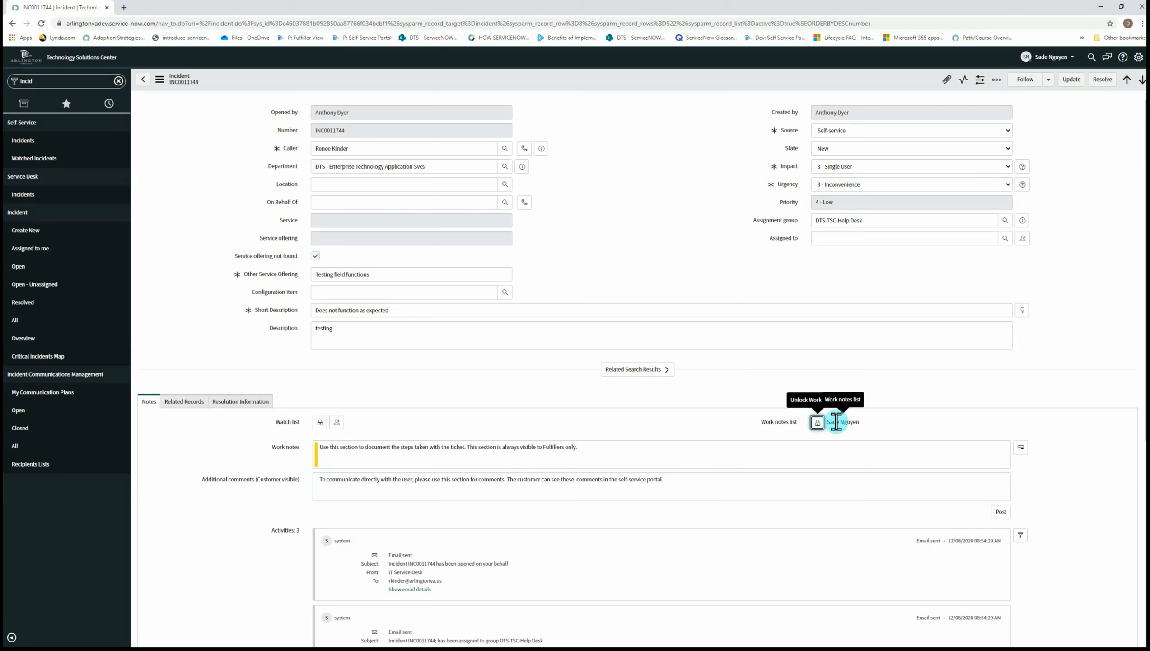
pyautogui.click(818, 423)
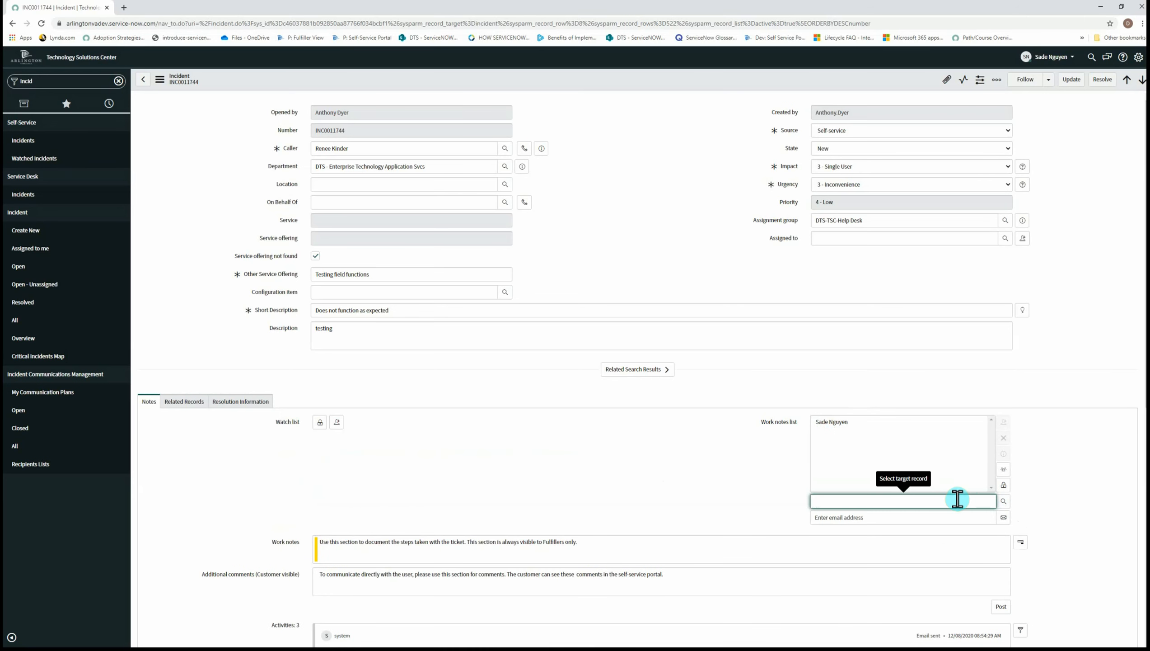
pyautogui.write('matthe')
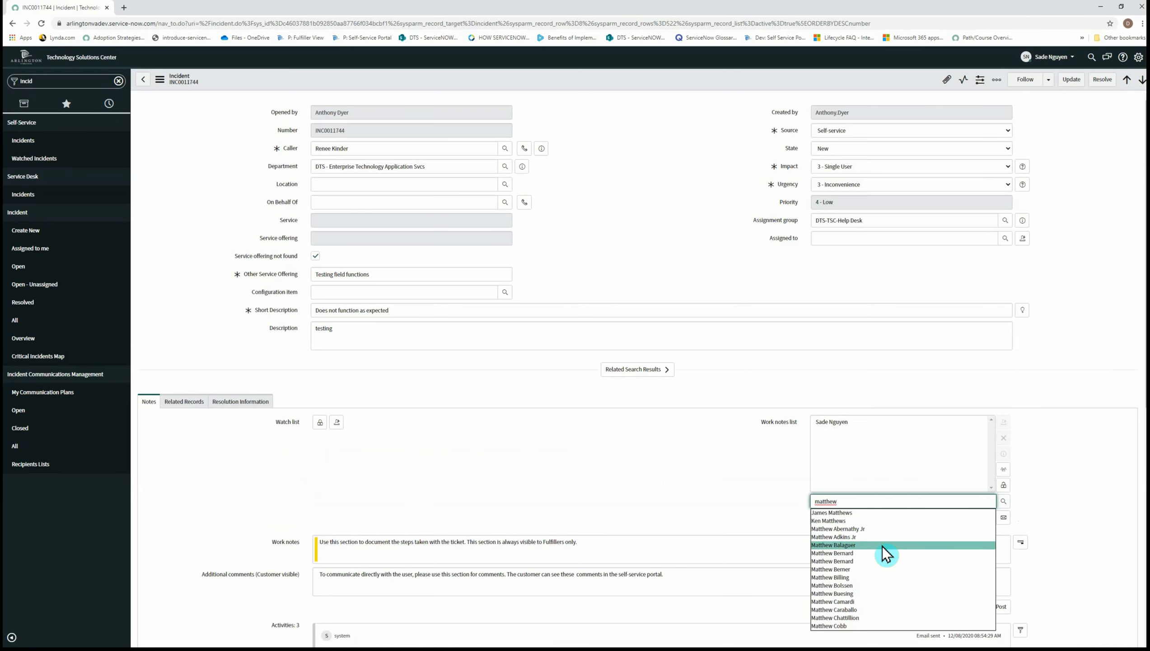
pyautogui.write('w')
pyautogui.click(871, 554)
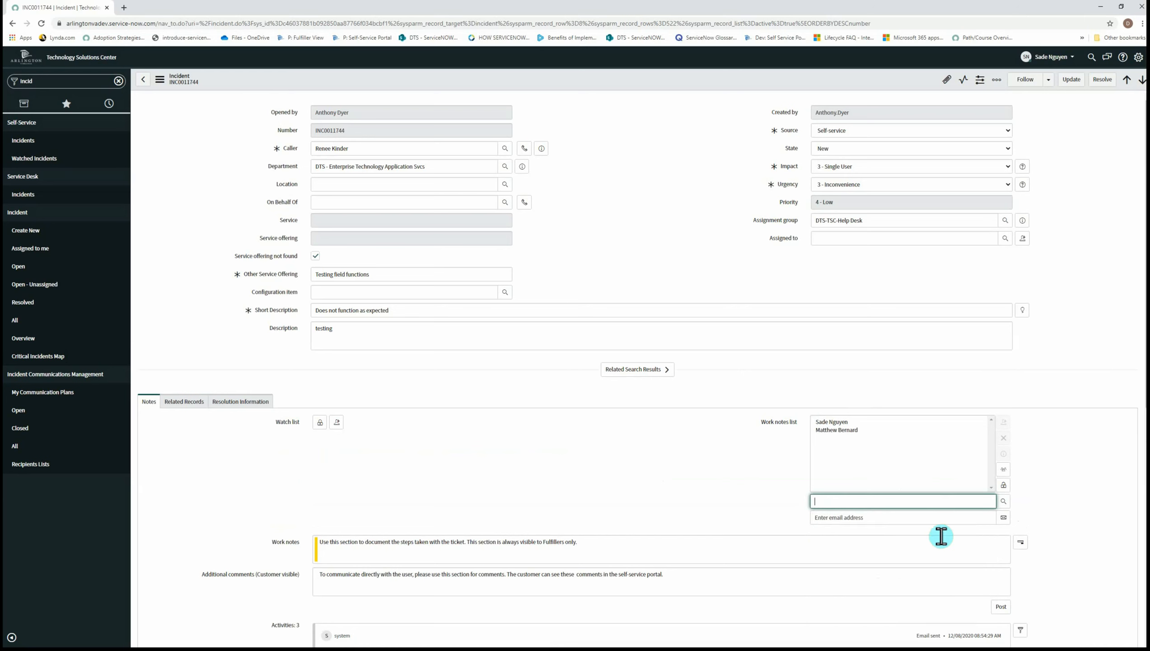
pyautogui.click(1004, 484)
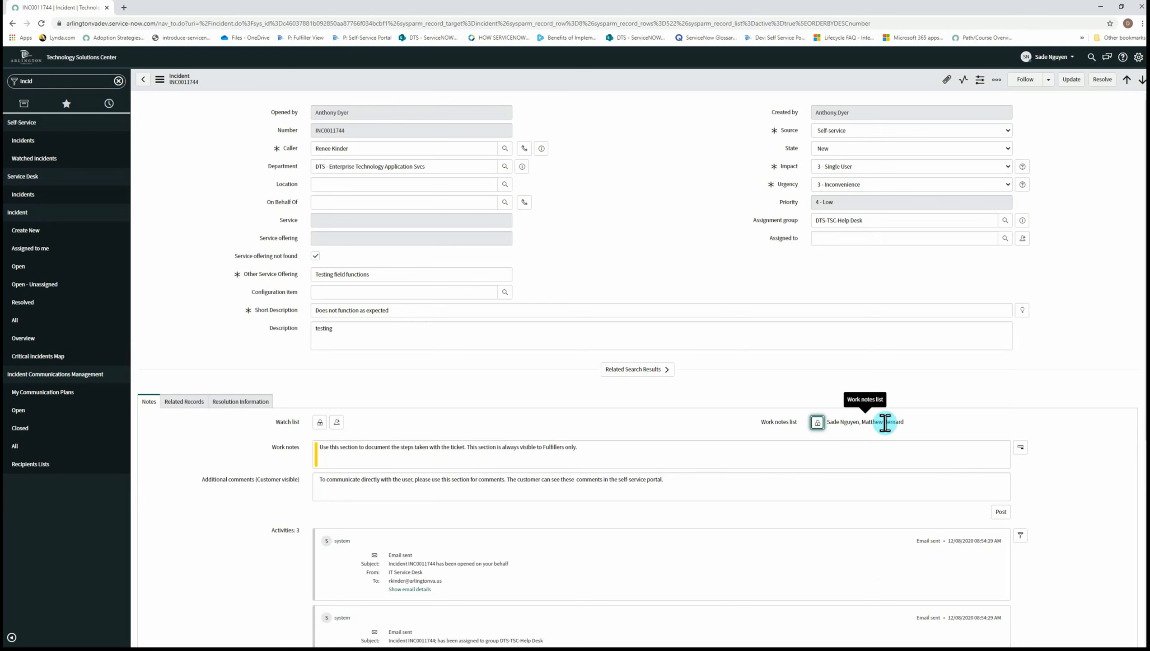
# Step: Add yourself and a second person found by first name to the incident's watch list
pyautogui.click(337, 425)
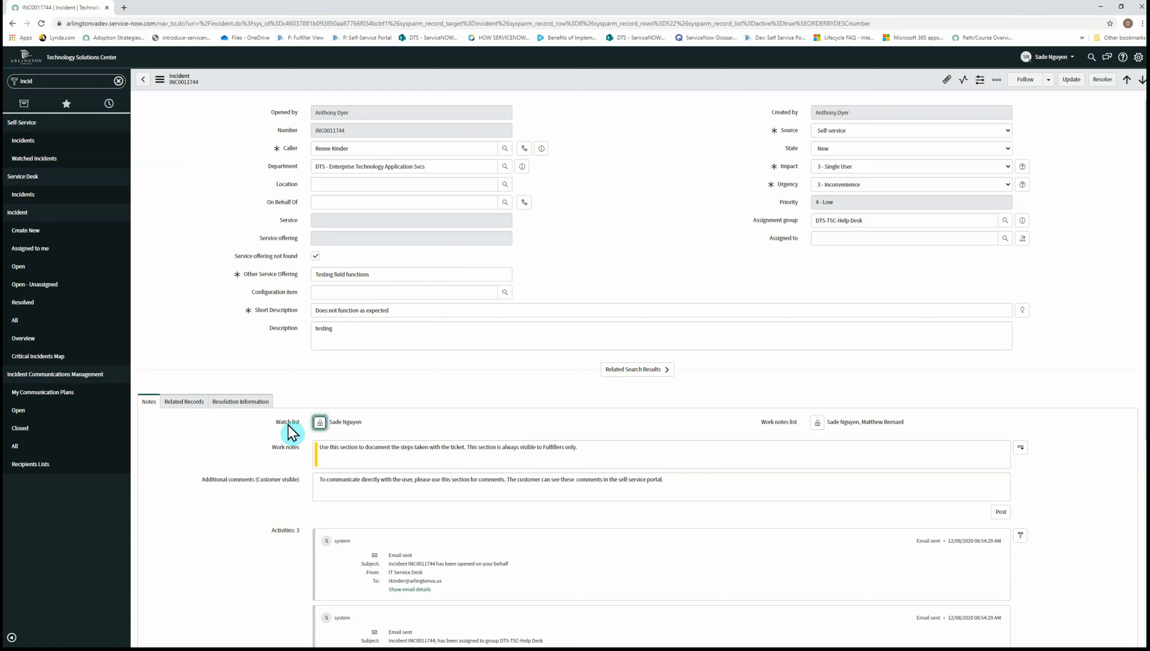
pyautogui.click(320, 422)
pyautogui.write('Ro')
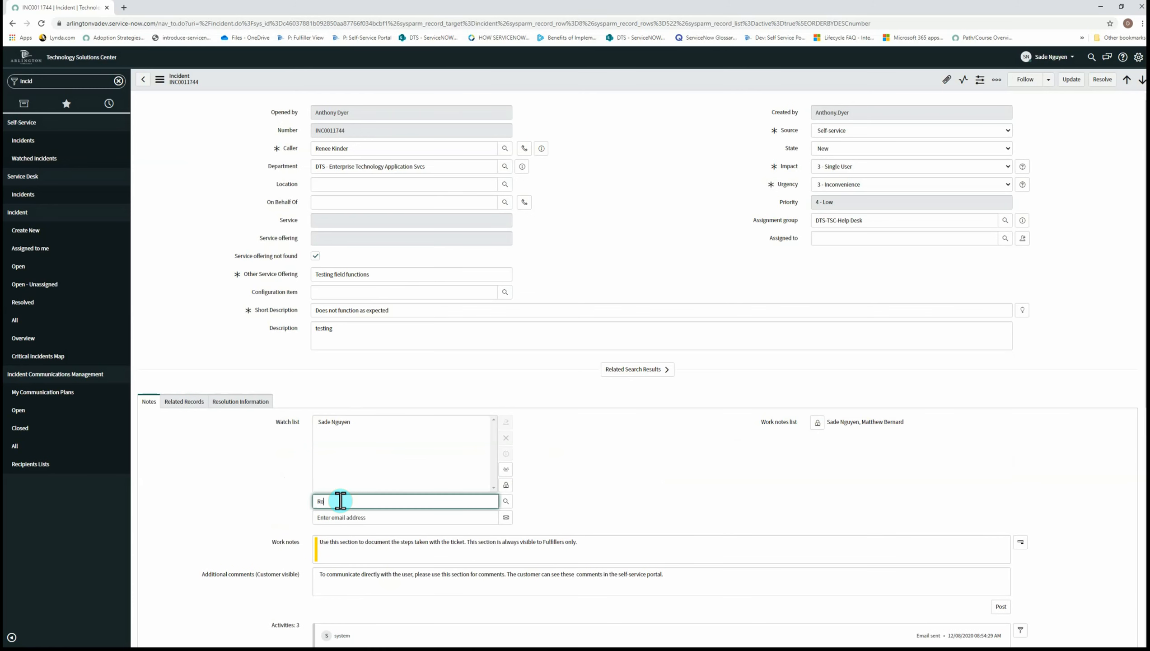
pyautogui.write('chel')
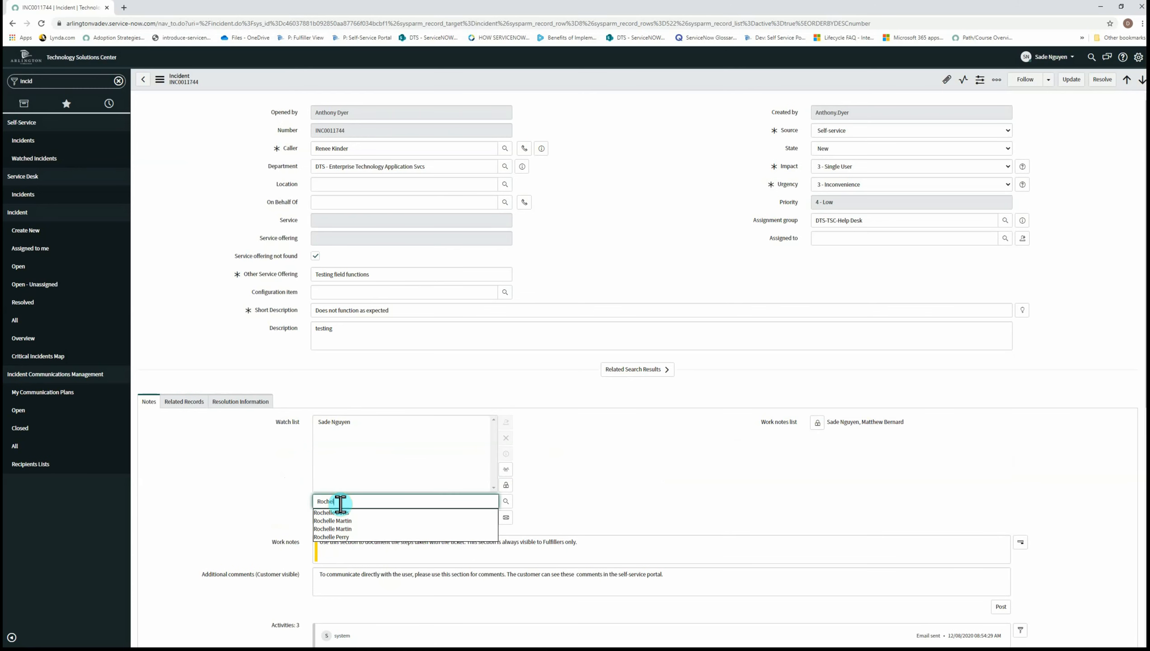
pyautogui.click(340, 520)
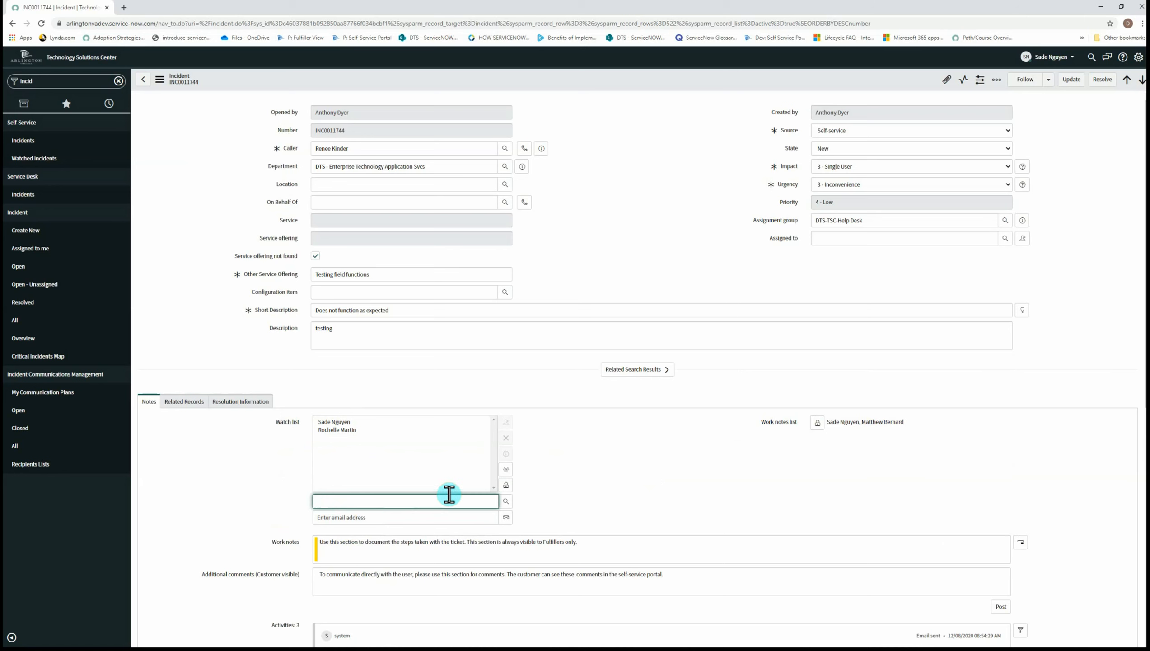
# Step: Lock the watch list on incident INC0011744, save the record without leaving it, and check the posted entries in its activities
pyautogui.click(506, 486)
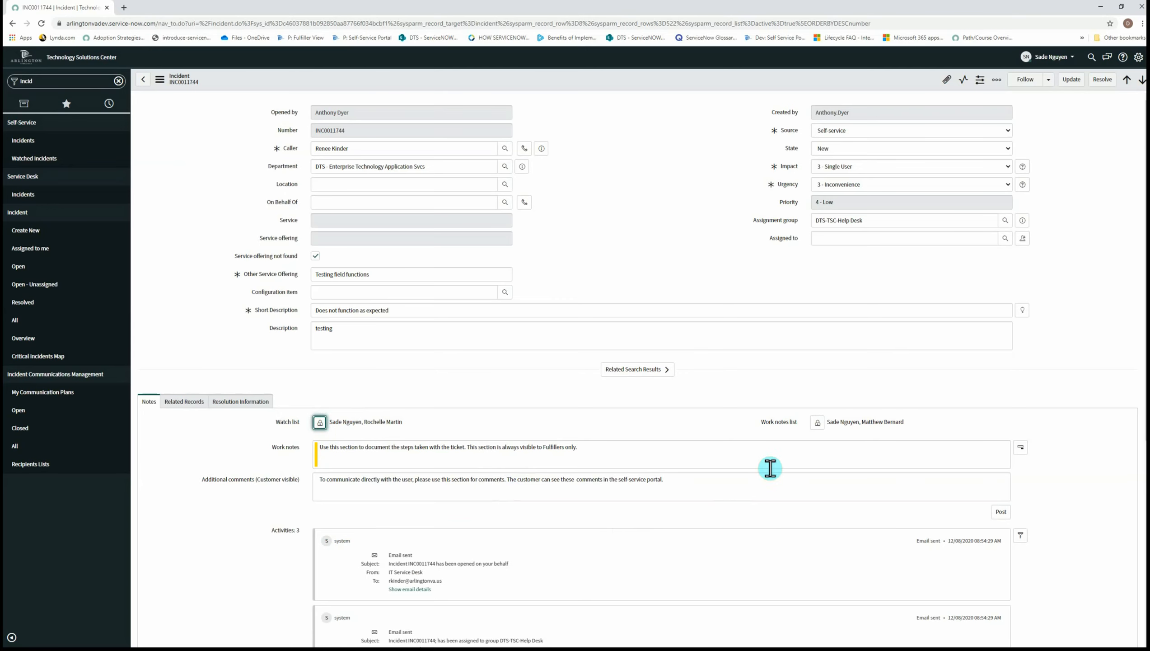
pyautogui.click(1073, 90)
pyautogui.click(199, 271)
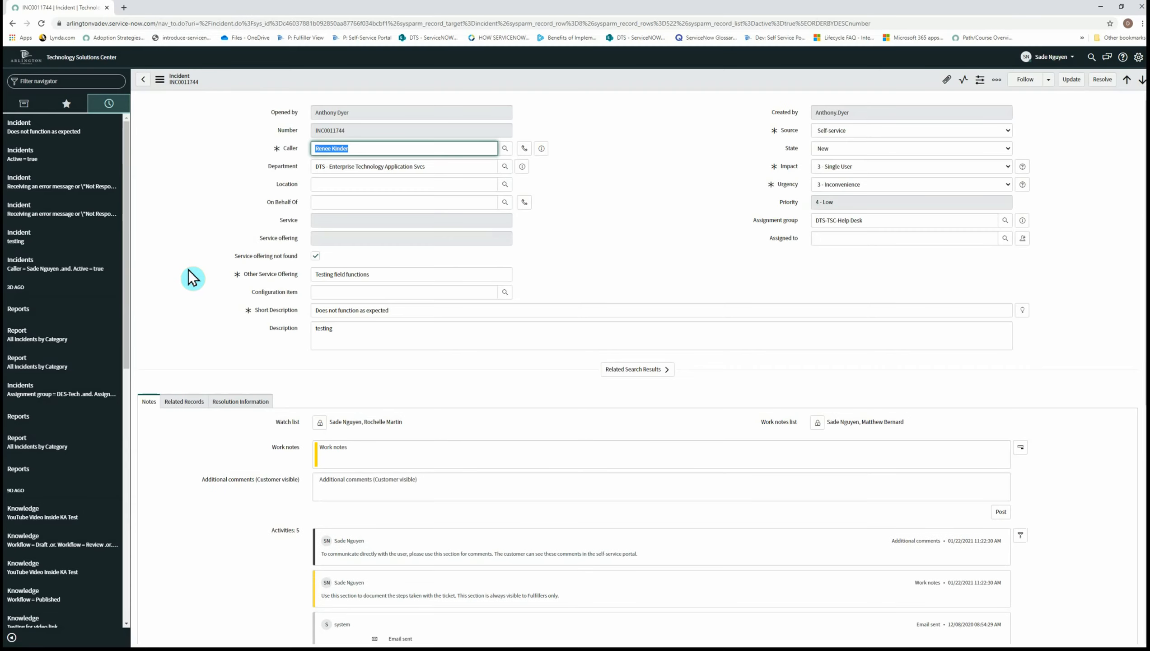
pyautogui.scroll(-7, 246, 329)
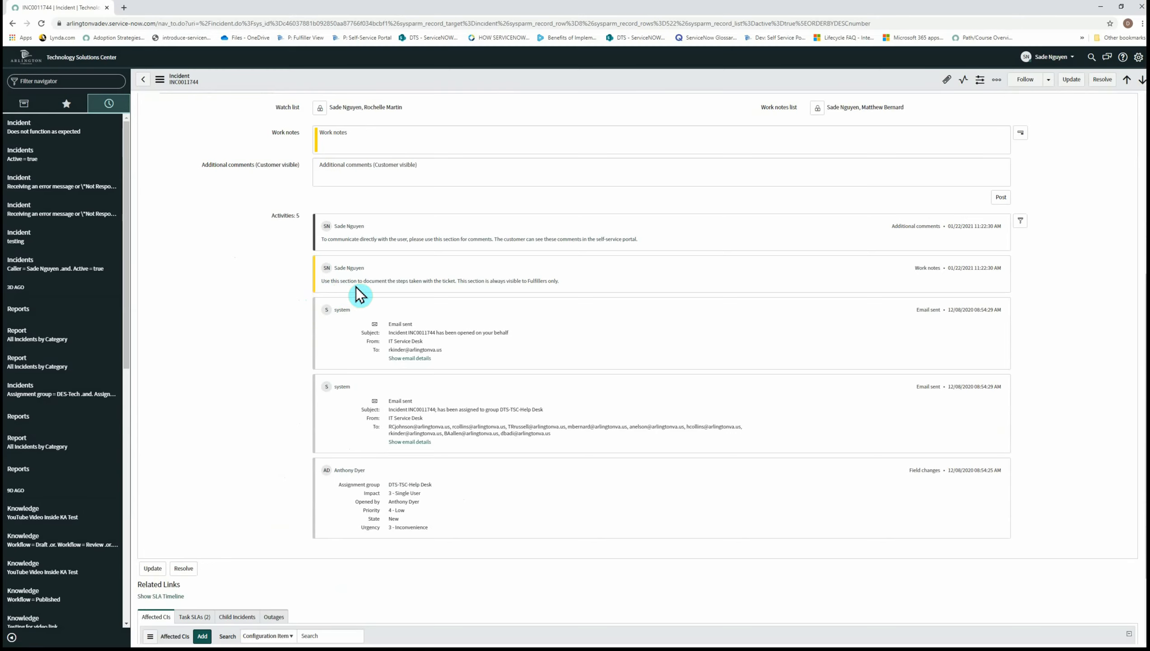
pyautogui.scroll(7, 349, 334)
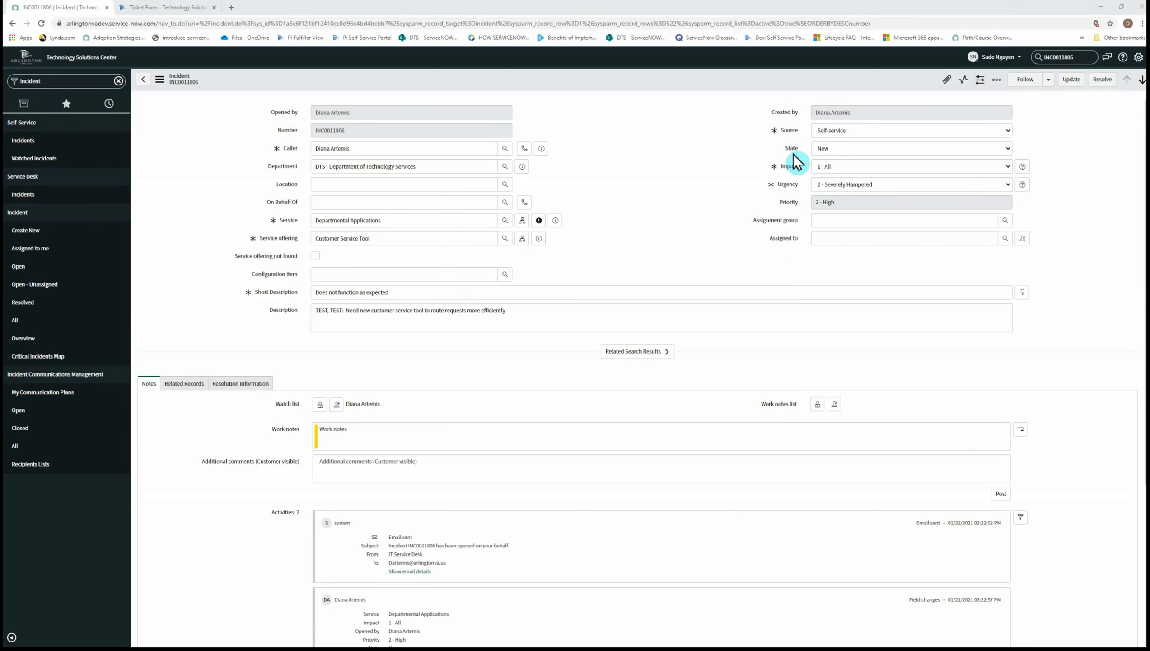
# Step: Set incident INC0011806's state to On Hold and open the choices for the on hold reason
pyautogui.click(1007, 150)
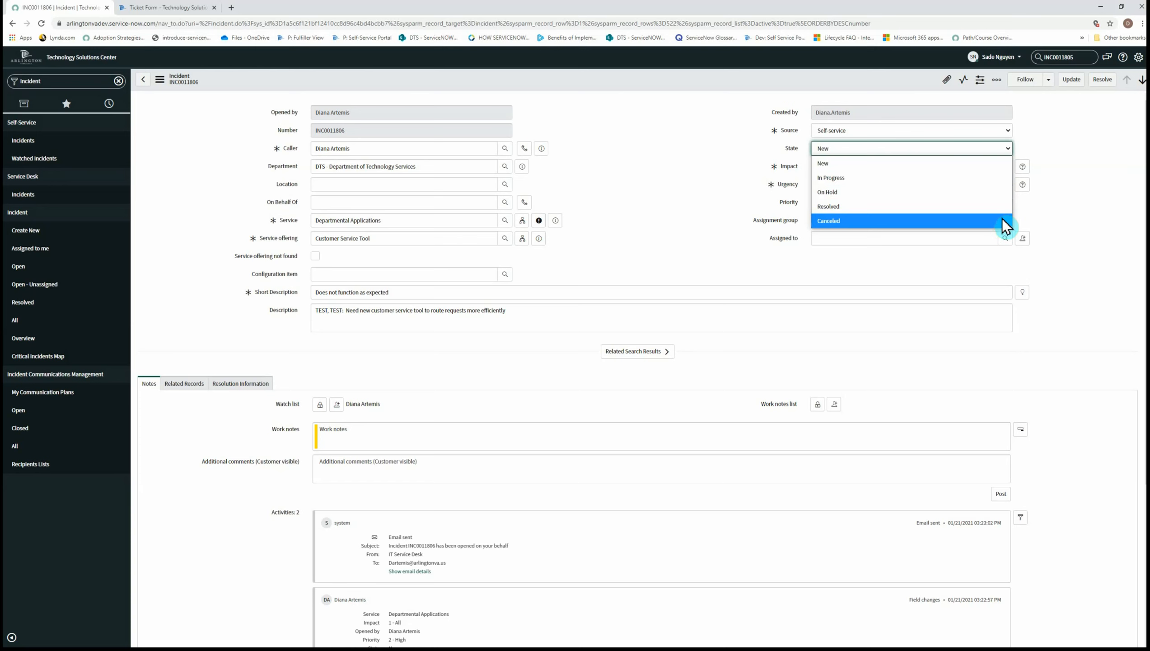
pyautogui.click(1005, 195)
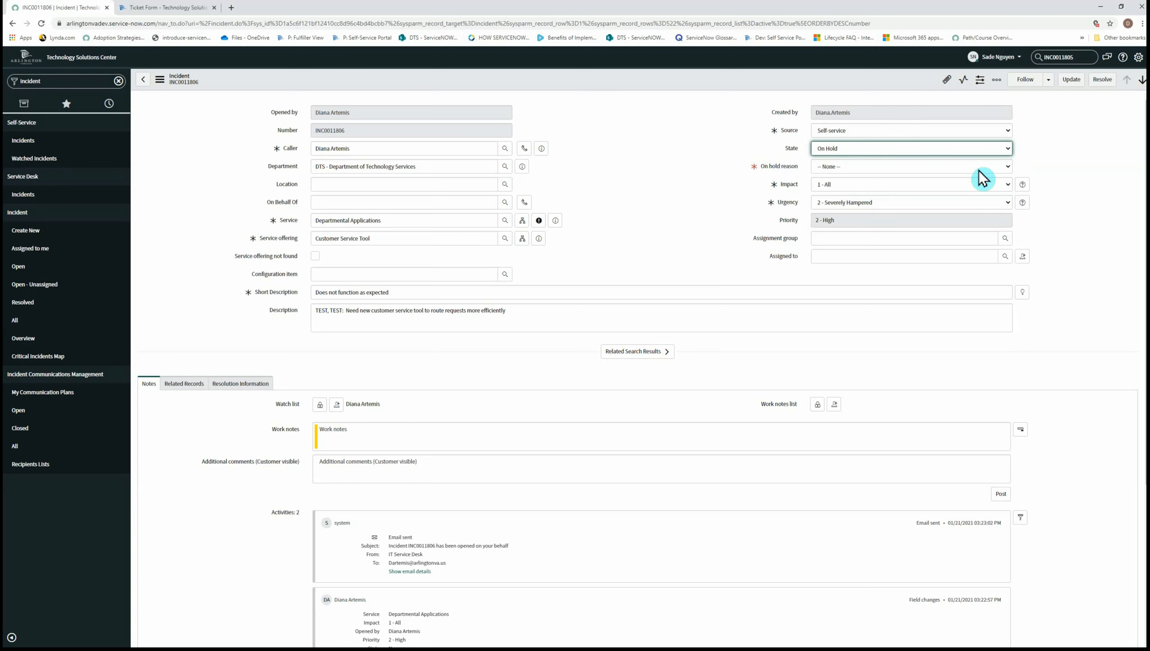
pyautogui.click(1008, 170)
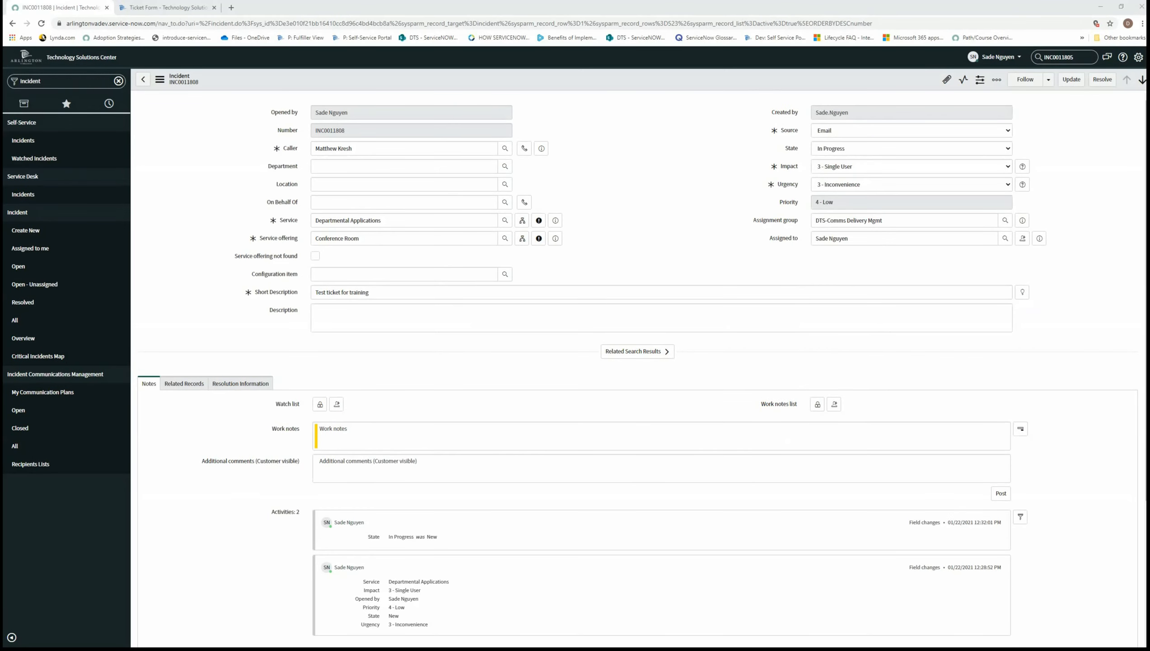
# Step: Post the work note "Issue has been resolved and confirmed by customer." on incident INC0011808
pyautogui.click(454, 433)
pyautogui.write('Issue has been resolved and confirmed by customer.')
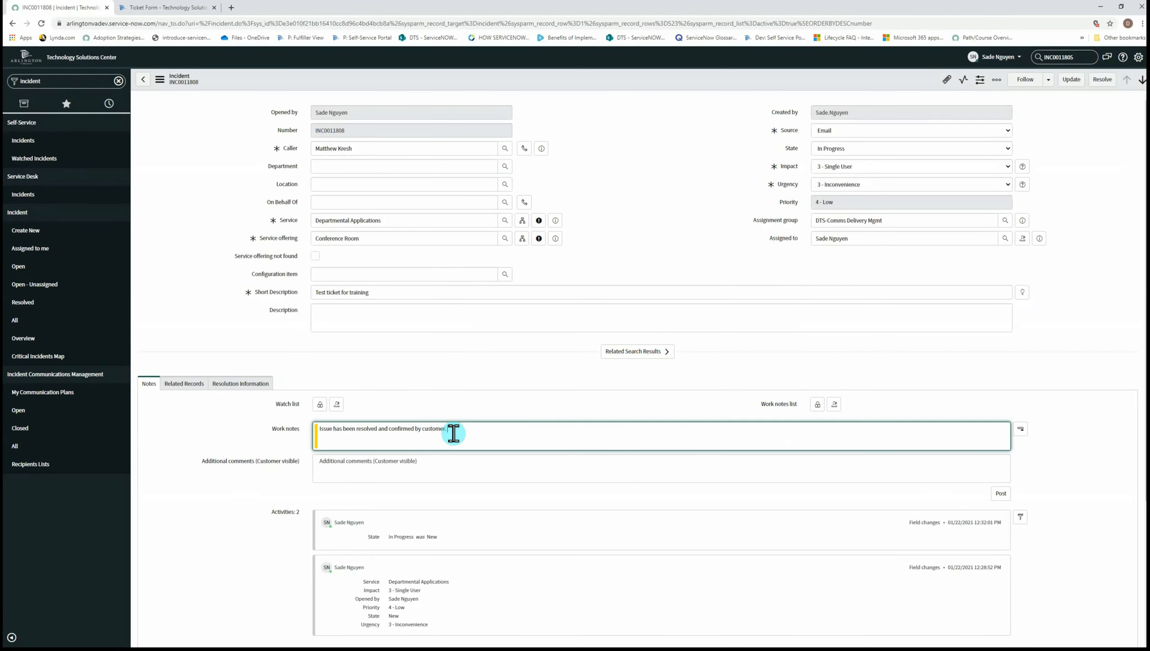
pyautogui.click(1001, 496)
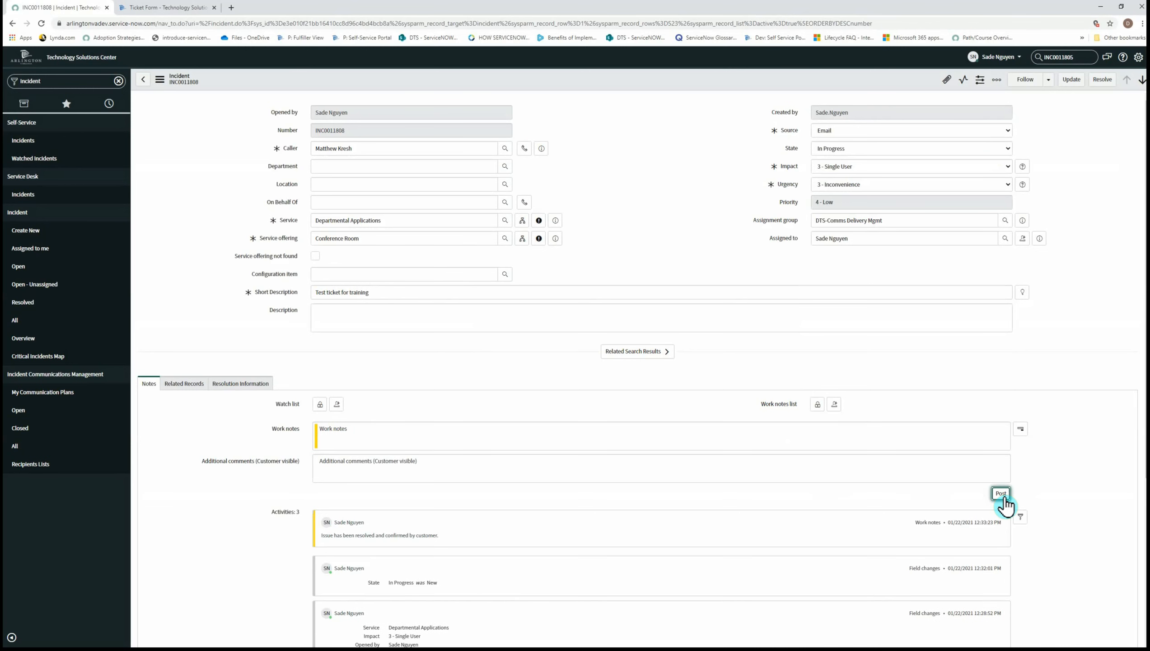
# Step: Set the resolution code to Resolved (Permanently) with the resolution notes "The conference room issue has been resolved by updating the software."
pyautogui.click(241, 385)
pyautogui.click(372, 403)
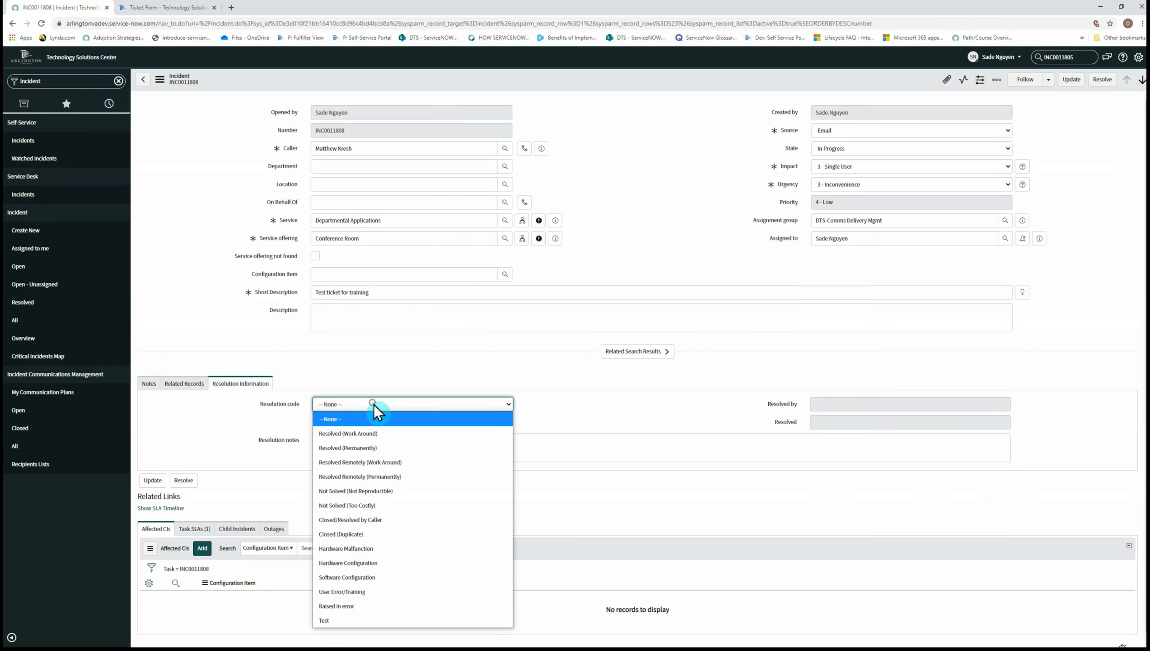
pyautogui.click(373, 449)
pyautogui.click(373, 450)
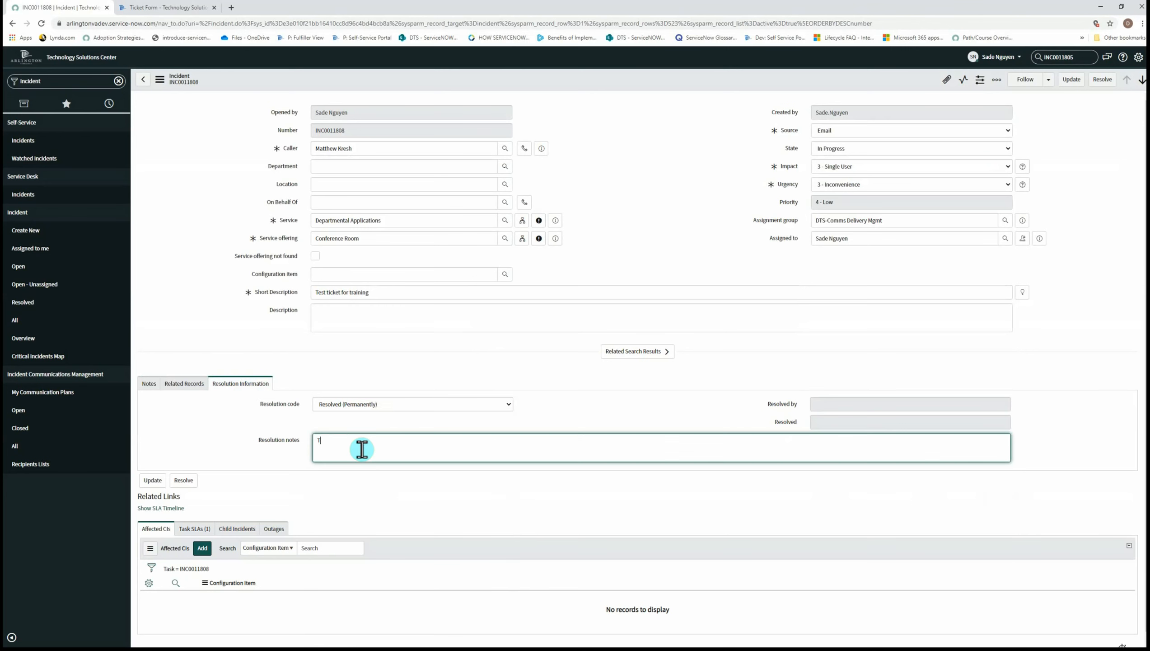
pyautogui.write('The conference room issue has been resolved by updating the software.')
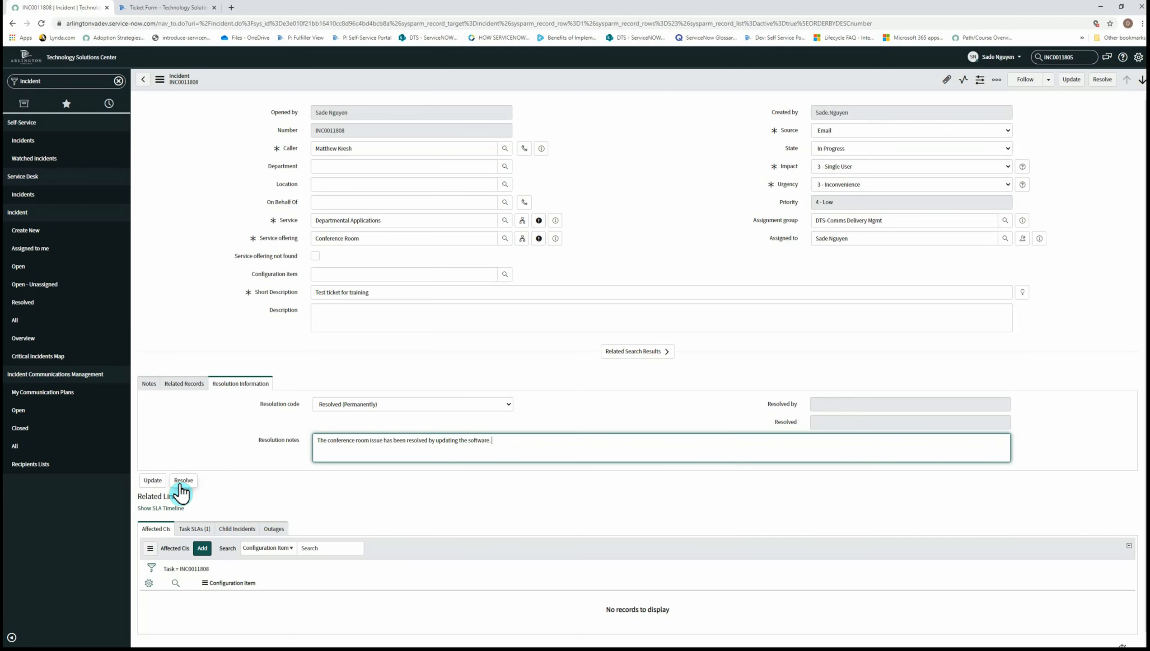
# Step: Review the incident's task SLAs and resolve the incident, reopening INC0011808 from the incident list
pyautogui.click(186, 531)
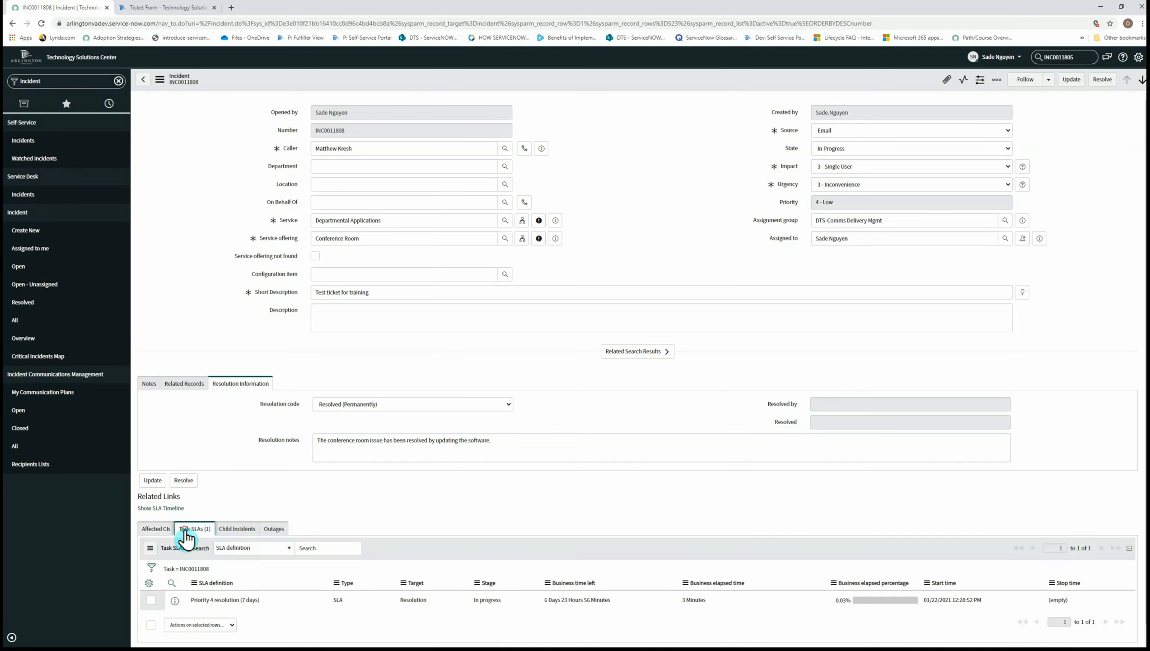
pyautogui.scroll(-1, 191, 546)
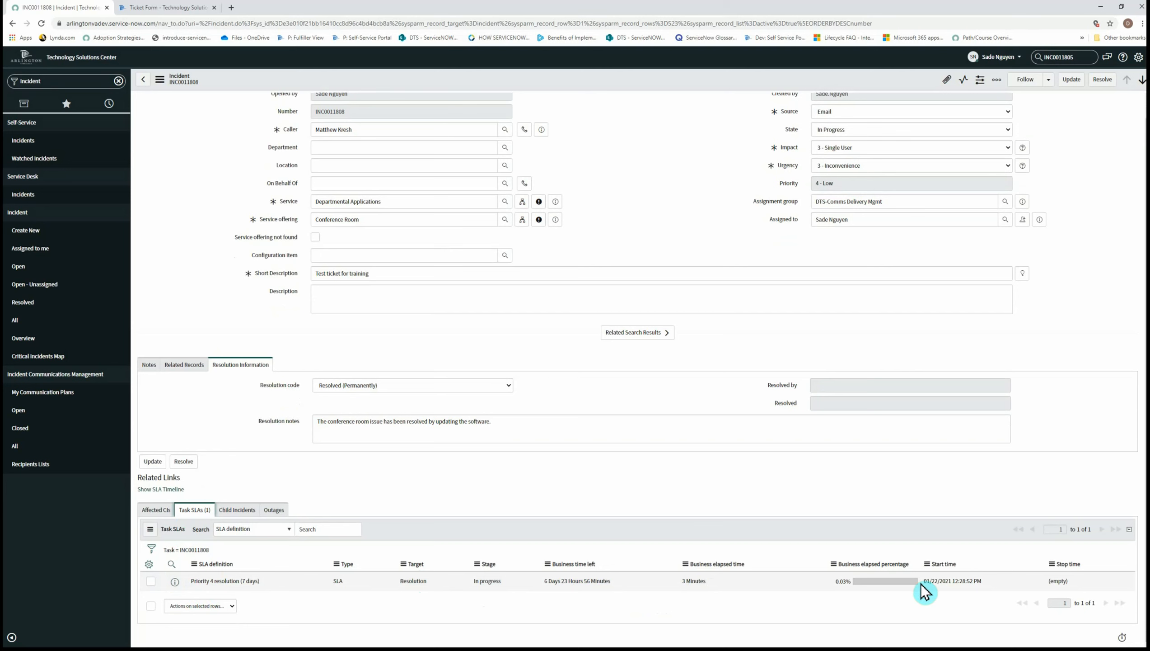
pyautogui.click(184, 462)
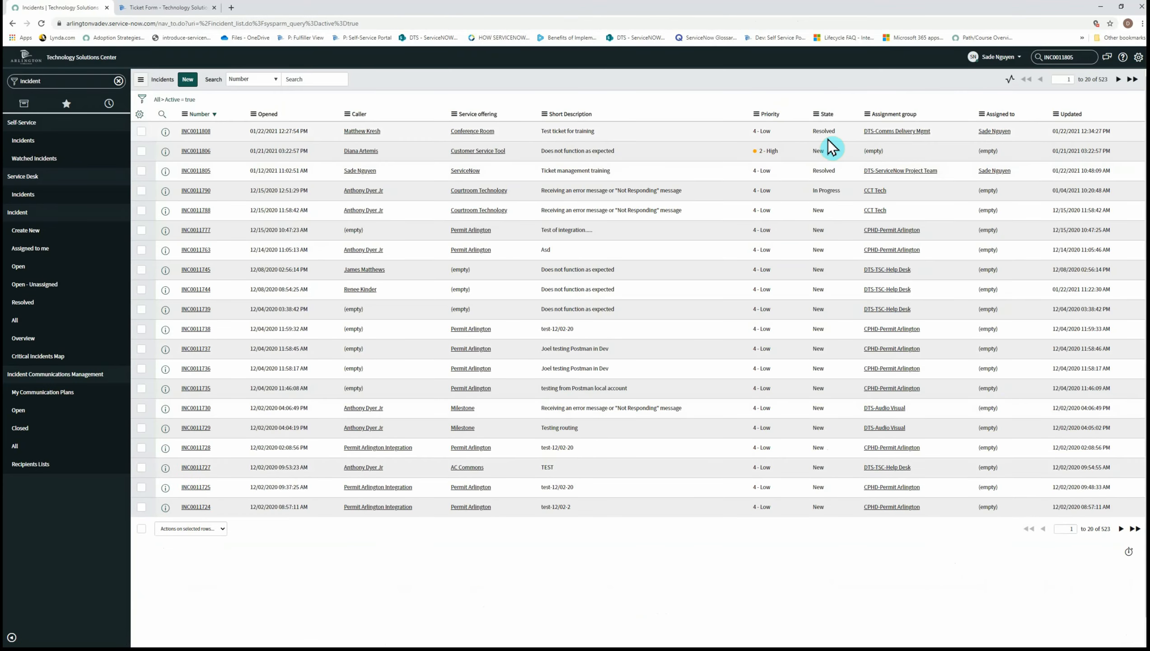
pyautogui.click(191, 134)
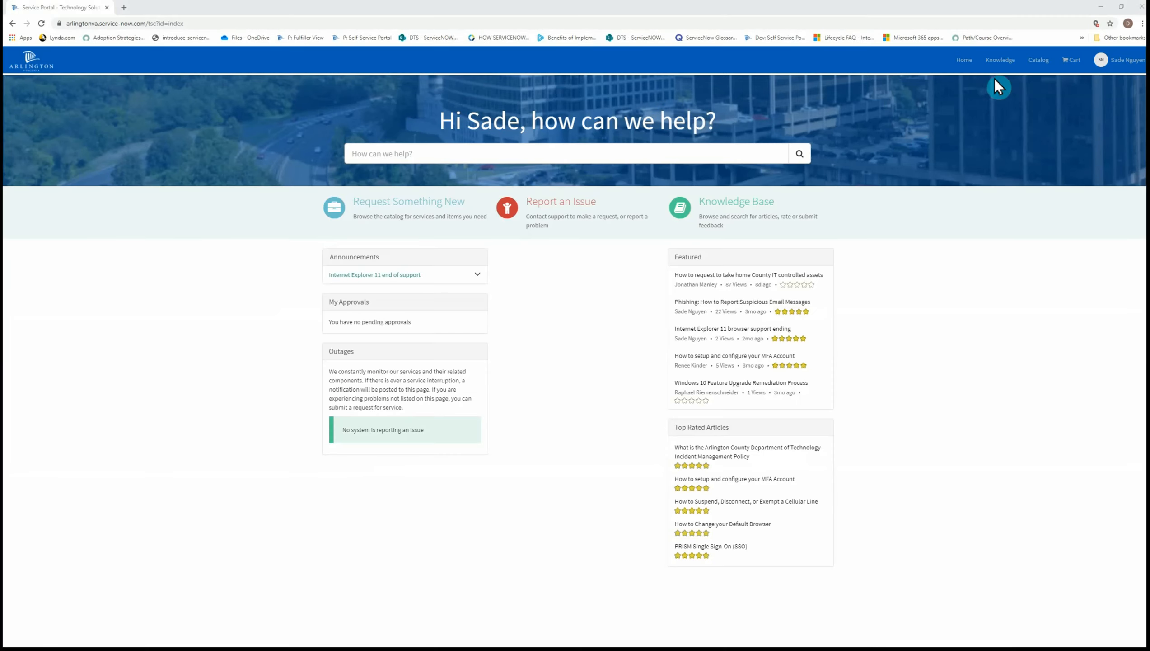
# Step: In the self-service portal's catalog, open the Request for information form from the ServiceNow Administration category
pyautogui.click(1032, 63)
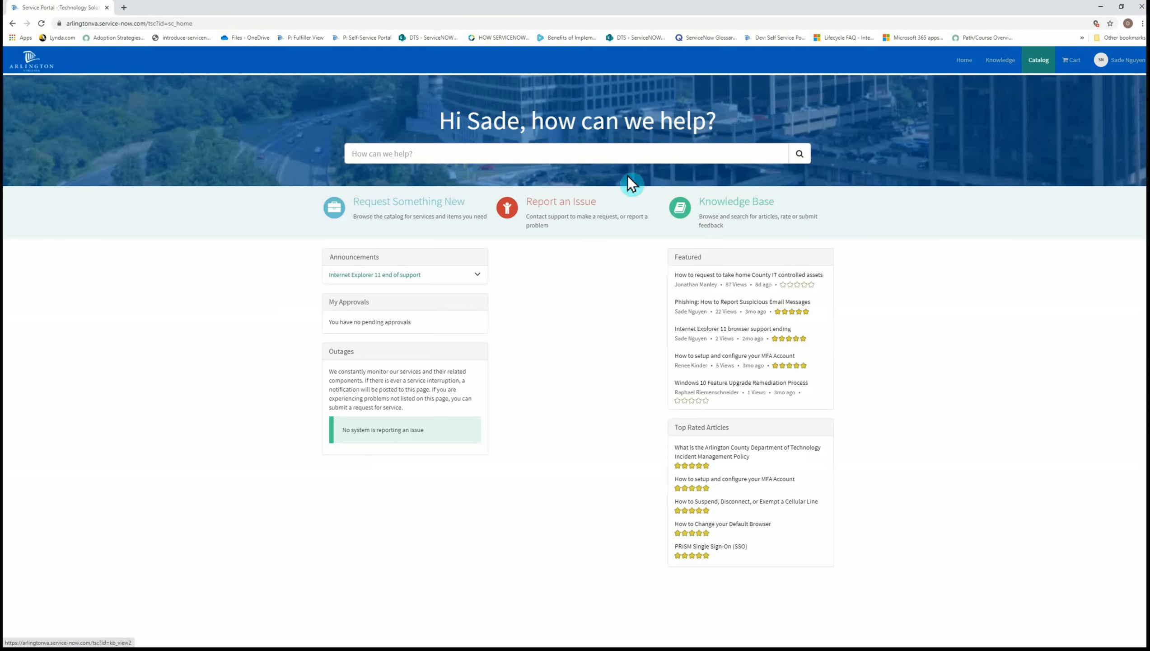
pyautogui.click(573, 141)
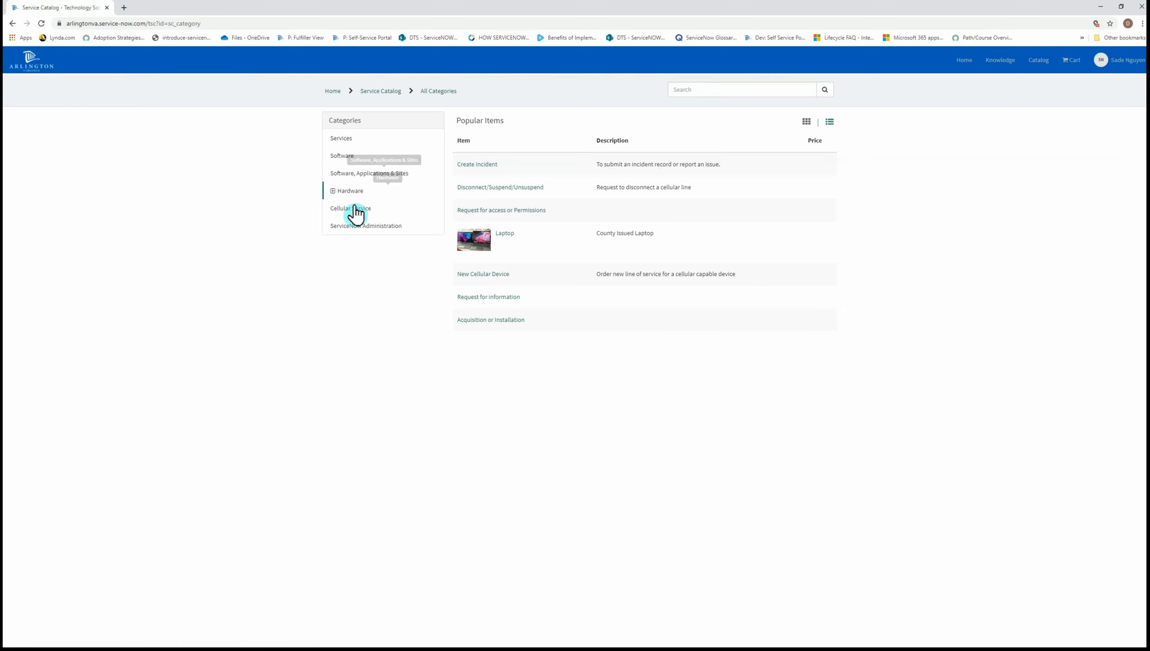
pyautogui.click(353, 228)
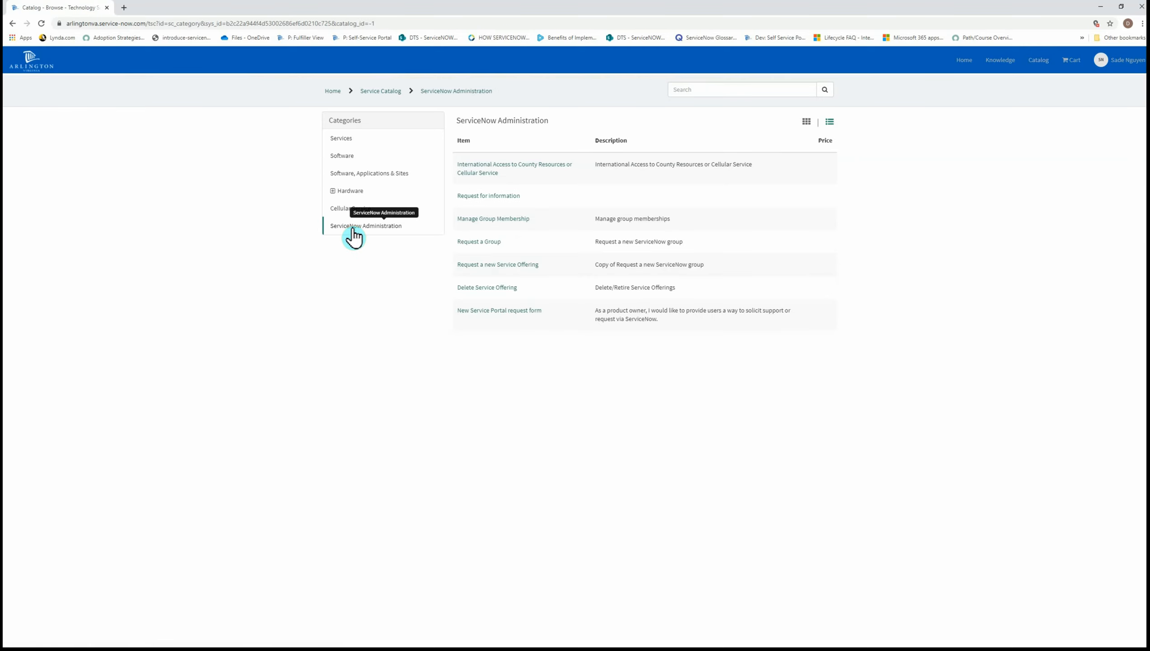
pyautogui.click(509, 200)
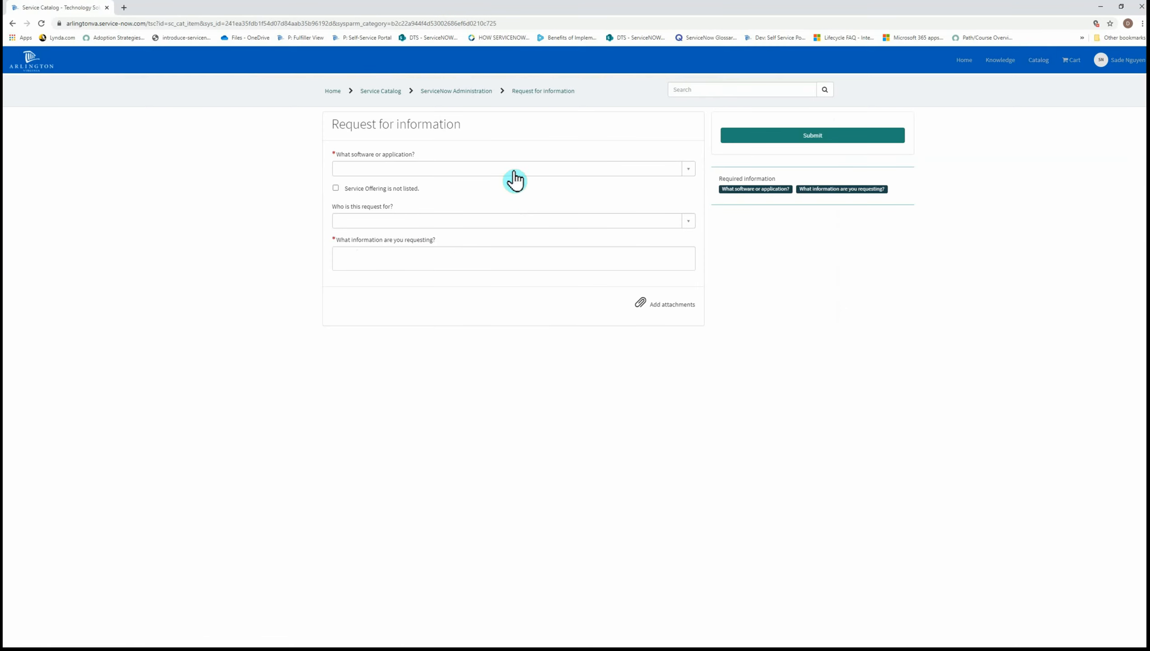
# Step: Choose ServiceNow as the application and enter the request "I would like to request additional training for me and my support team."
pyautogui.click(515, 171)
pyautogui.write('serv')
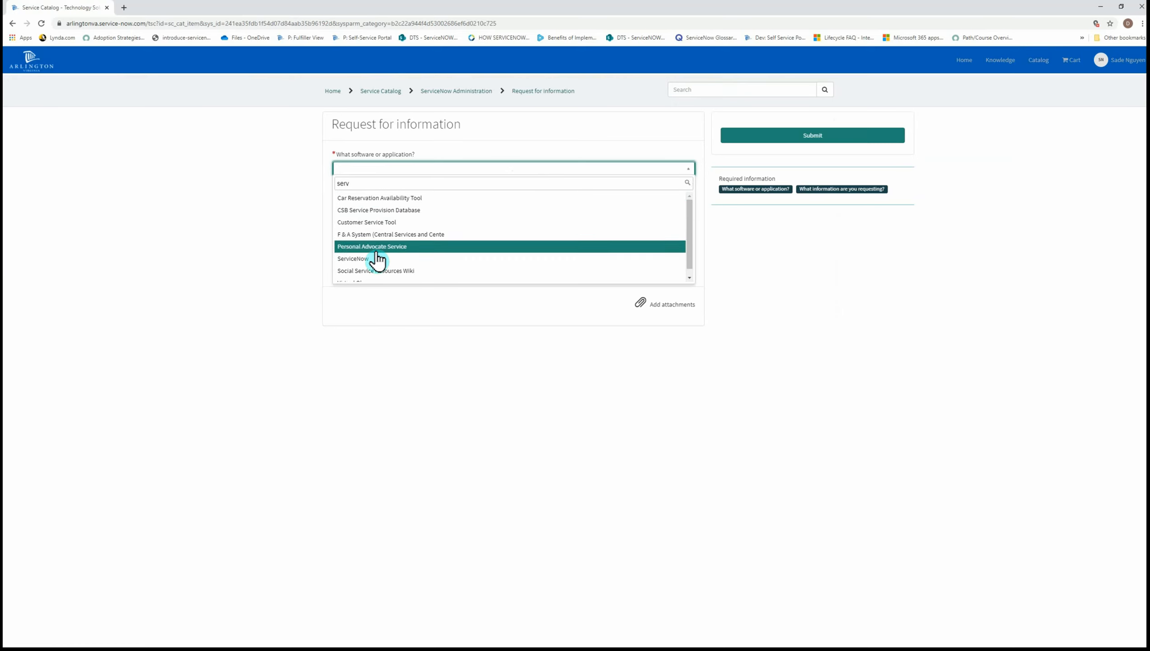
pyautogui.click(369, 260)
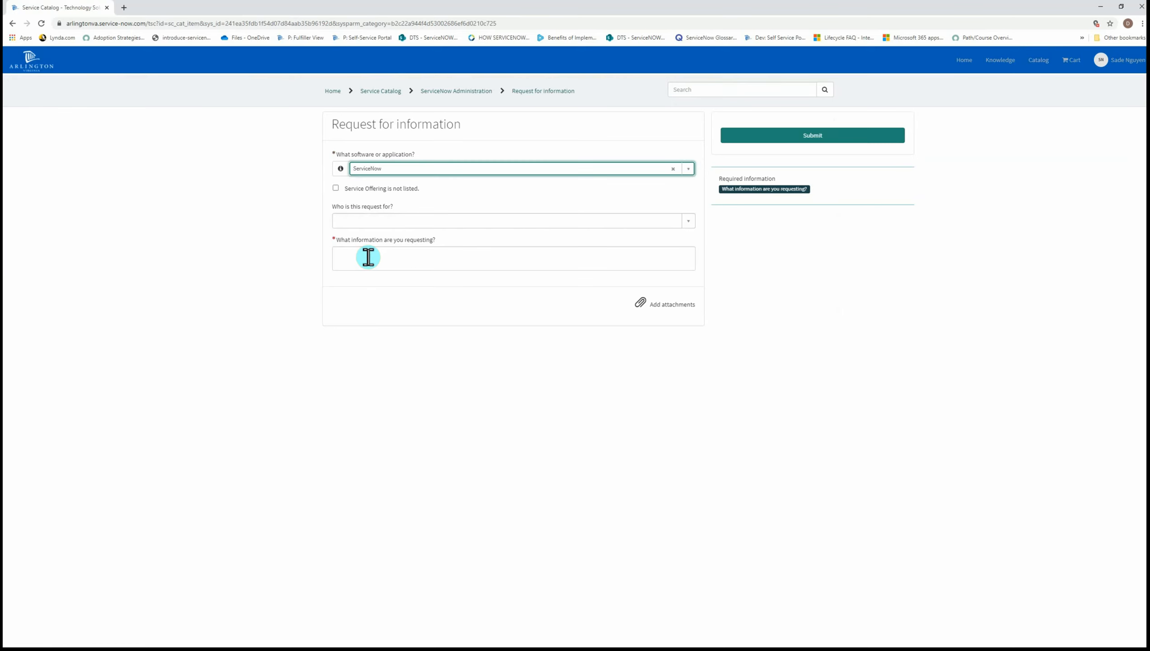
pyautogui.click(367, 257)
pyautogui.write('I would like to request additional training for me and my support team.')
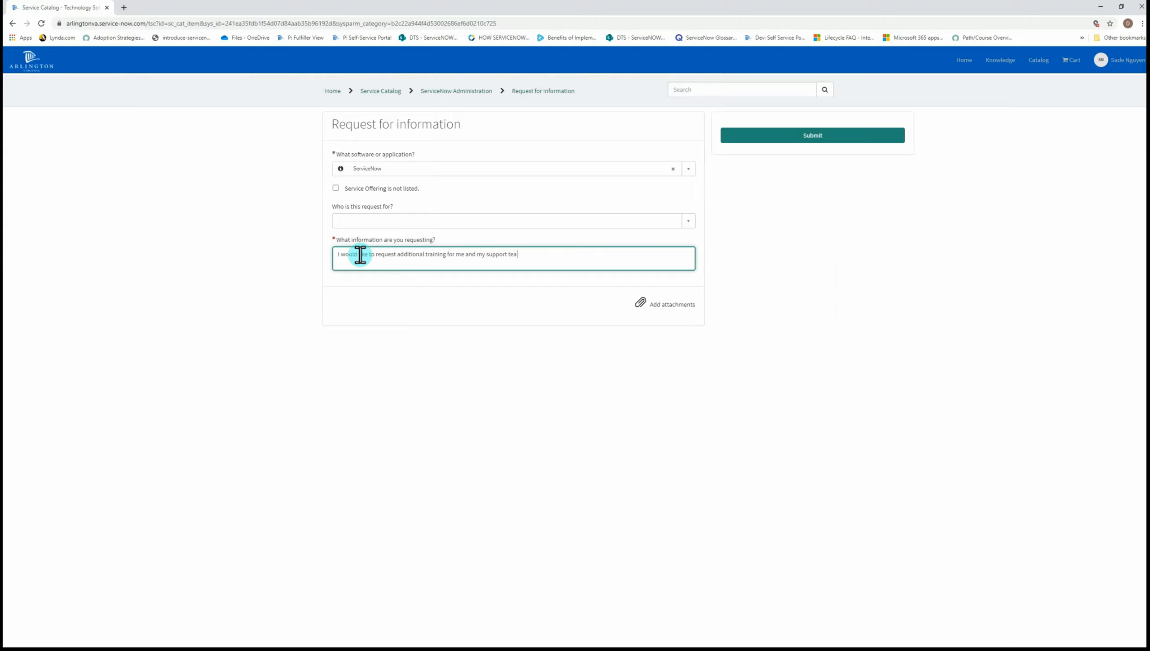